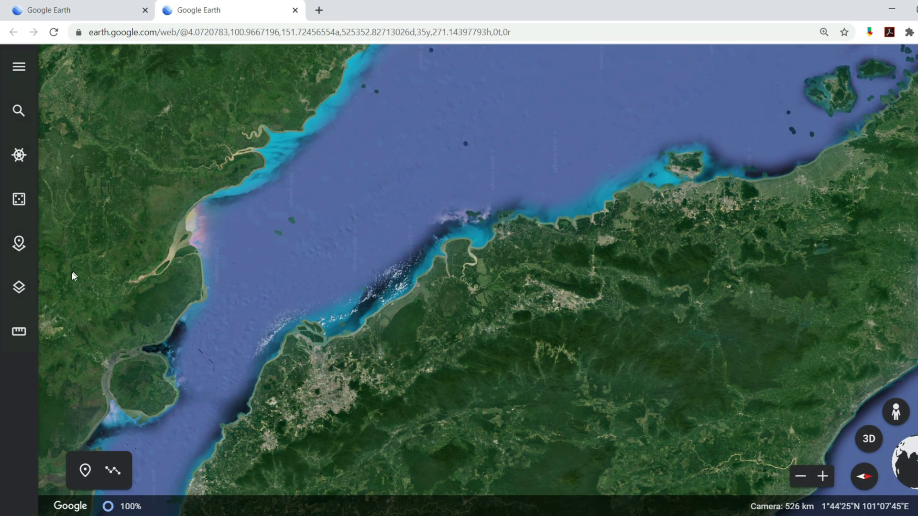
Step: Preview the Exploration and Everything map styles, and set the map style back to Clean
left_click(18, 288)
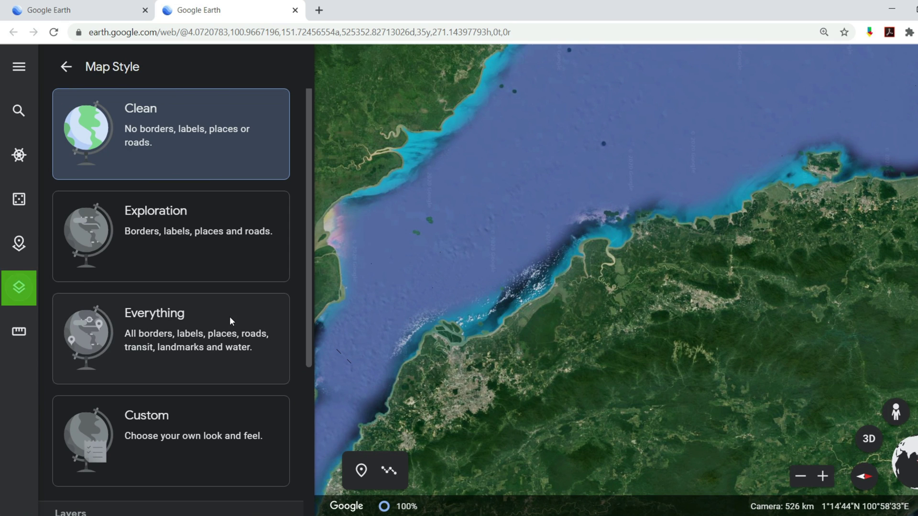
left_click(241, 268)
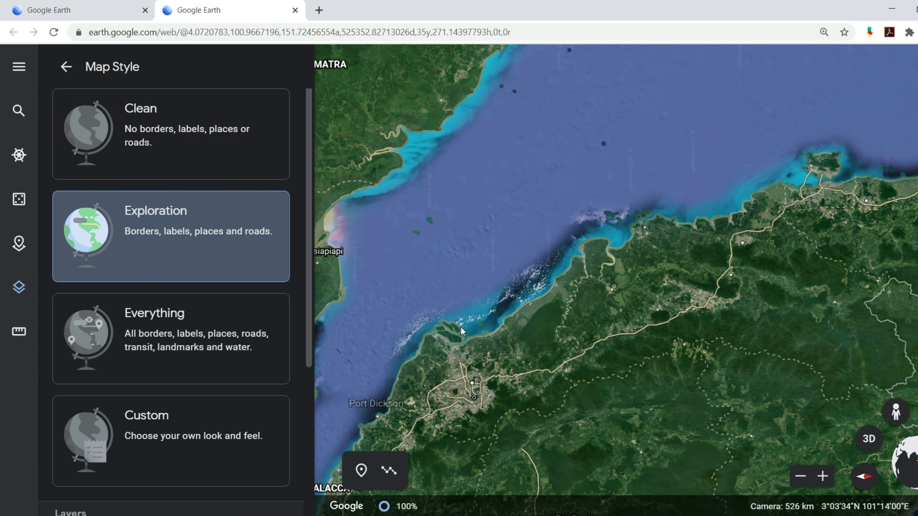
left_click(274, 314)
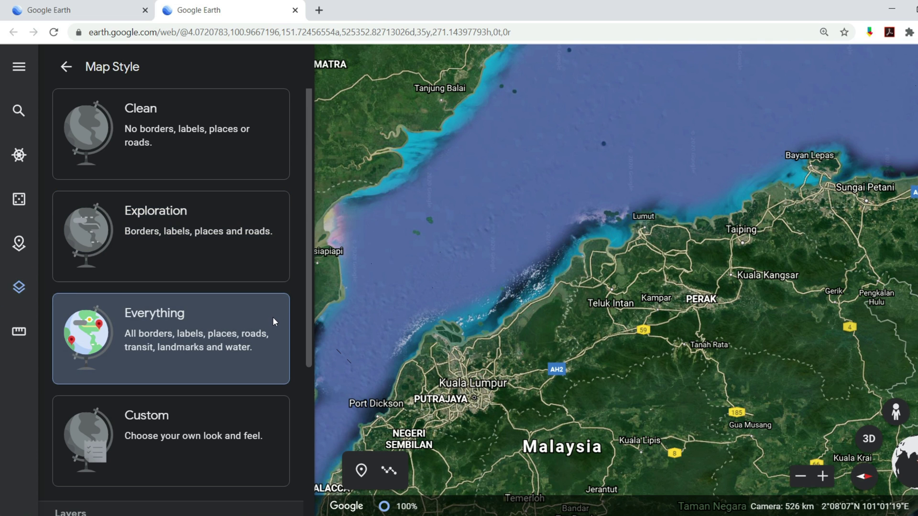
left_click(256, 157)
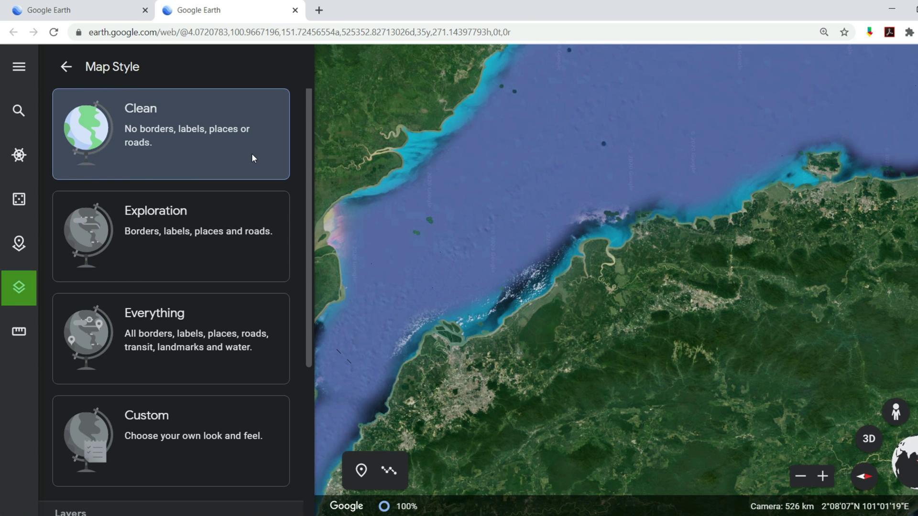
Step: Keep the fly animation speed at Medium, set the memory cache size to 1000 MB, and save the settings
left_click(18, 66)
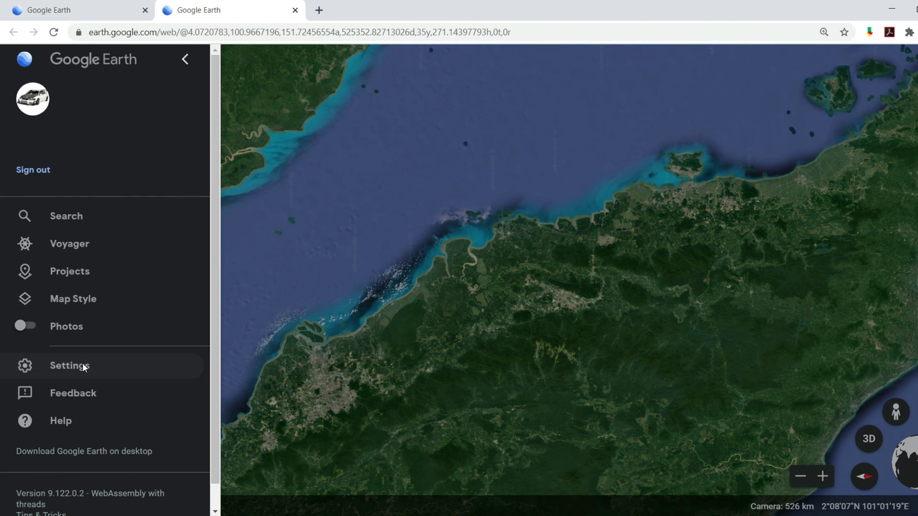
left_click(84, 366)
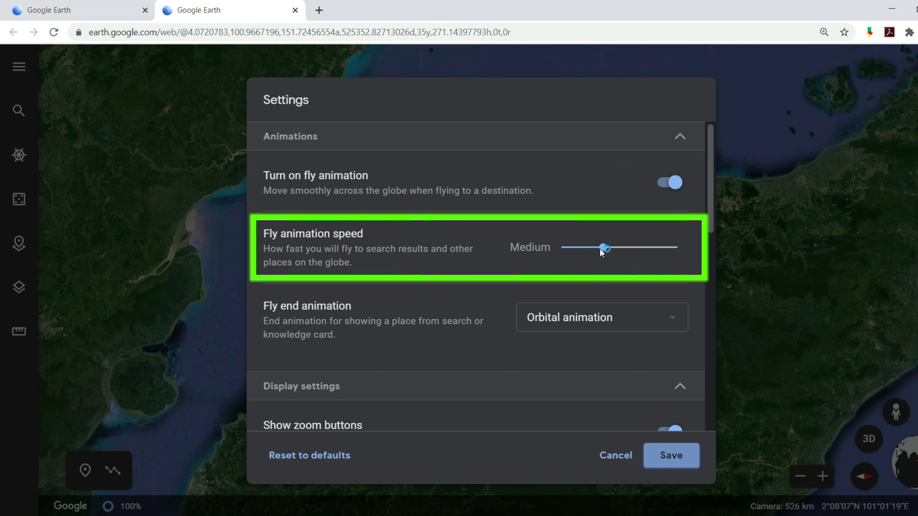
mouse_move(605, 248)
left_mouse_down()
mouse_move(673, 248)
mouse_move(563, 248)
mouse_move(606, 249)
left_mouse_up()
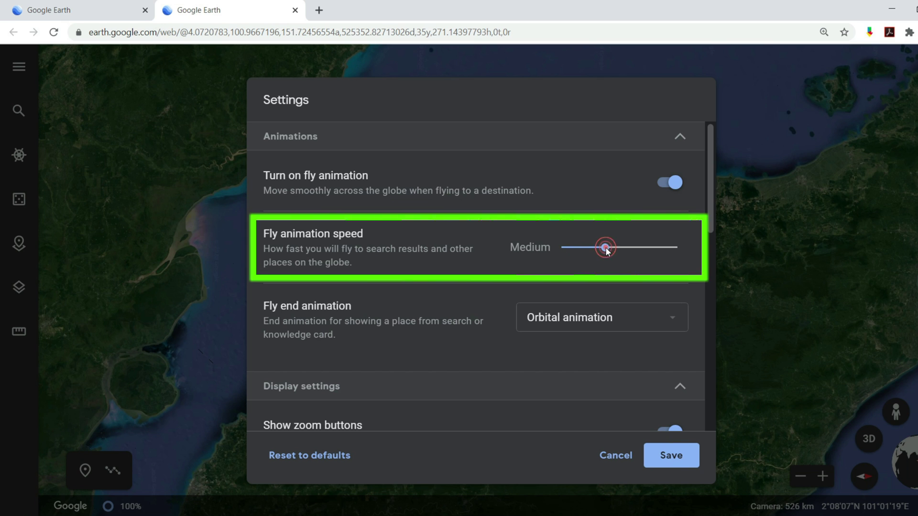
scroll(535, 253, "down", 3)
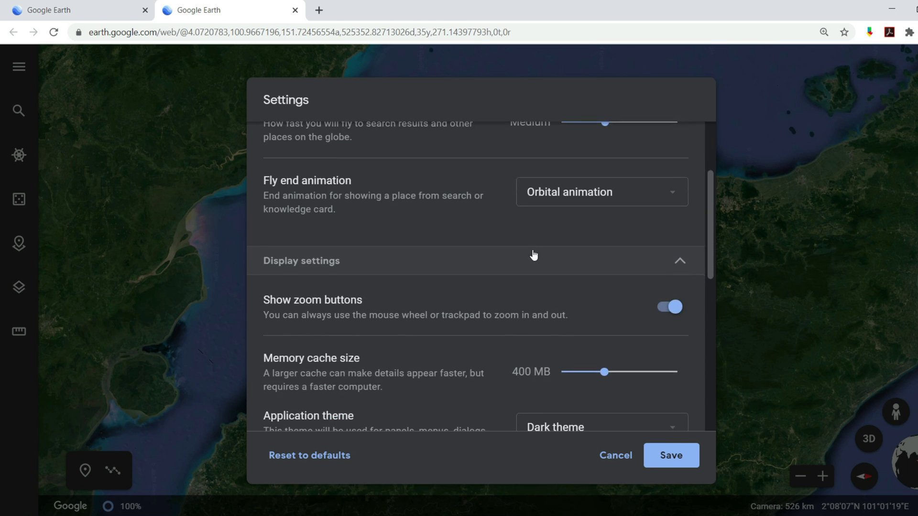
scroll(534, 255, "down", 3)
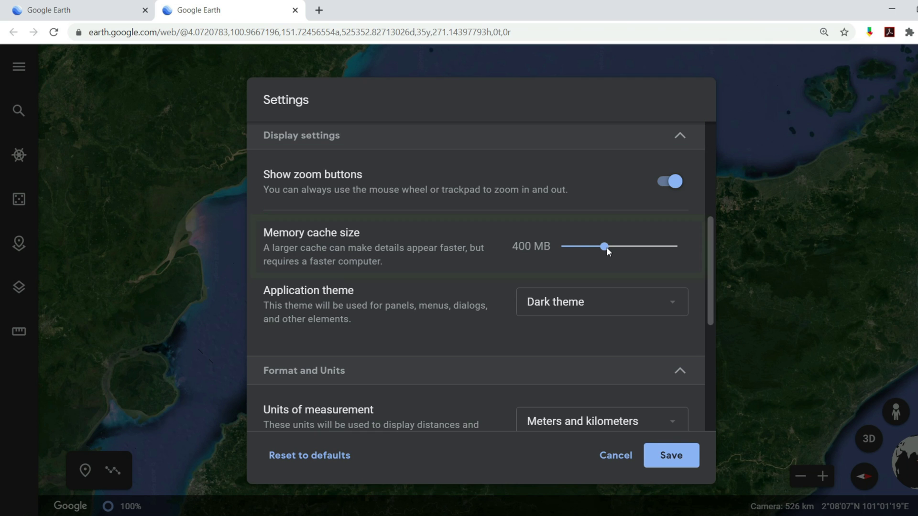
left_click_drag(605, 247, 707, 255)
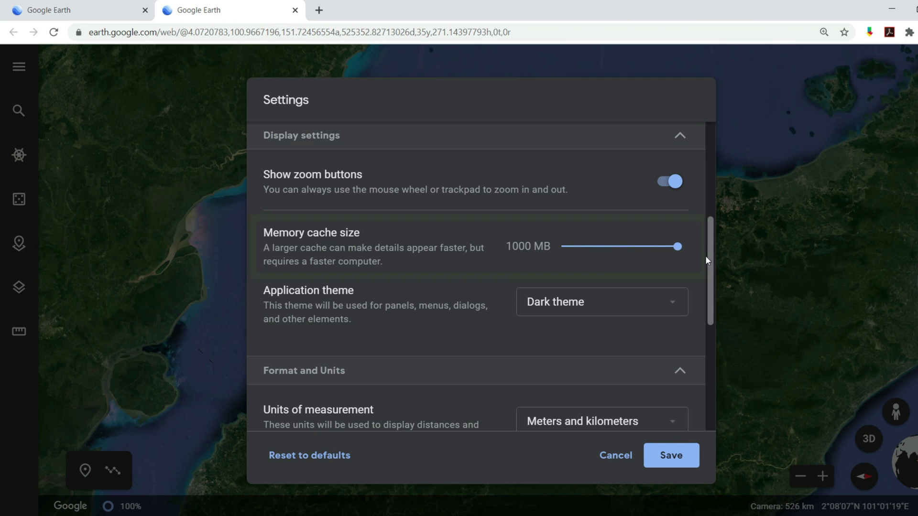
left_click(669, 455)
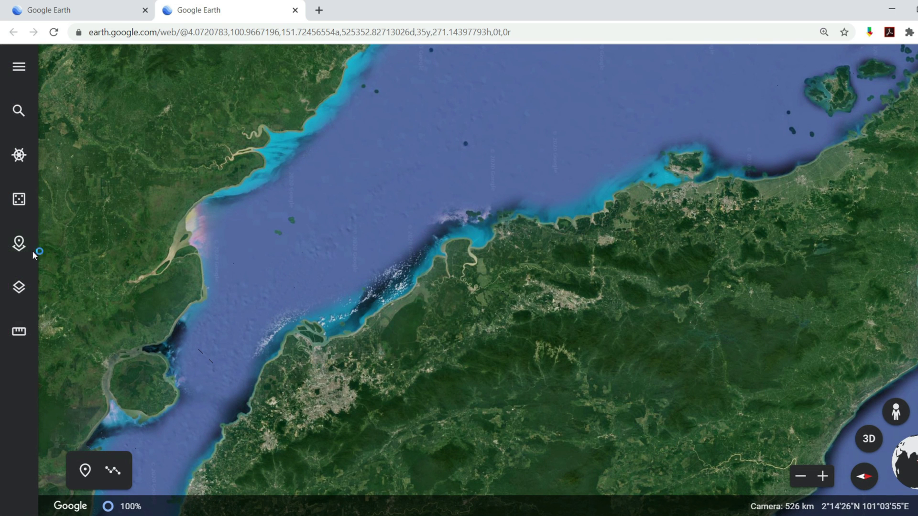
Step: Create a new project stored in Google Drive rather than as a KML file
left_click(19, 244)
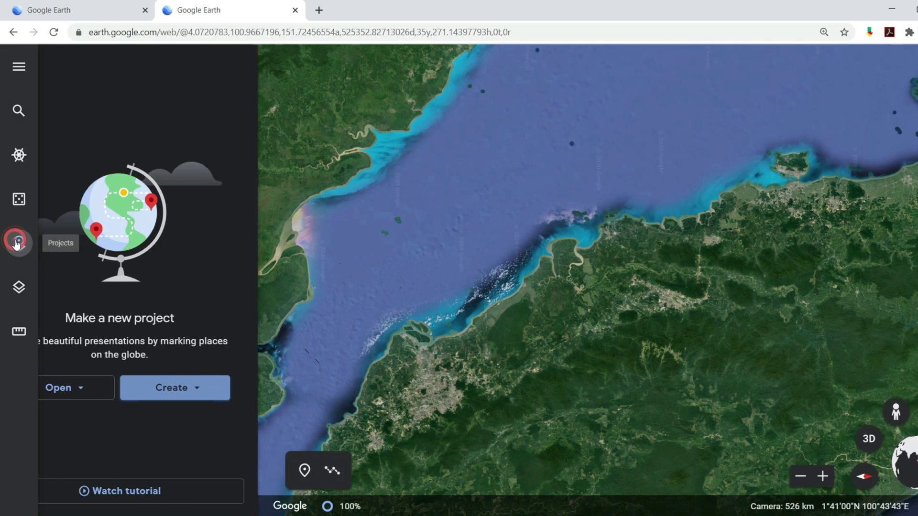
left_click(255, 384)
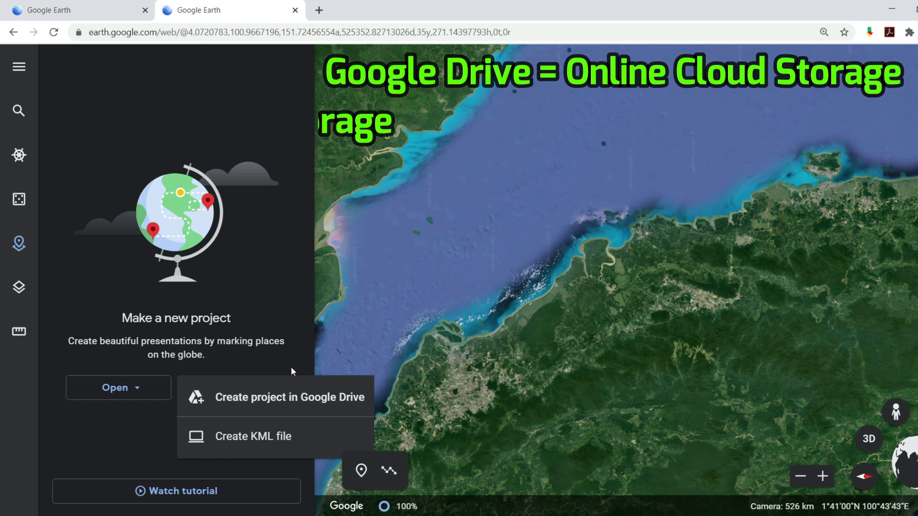
left_click(297, 444)
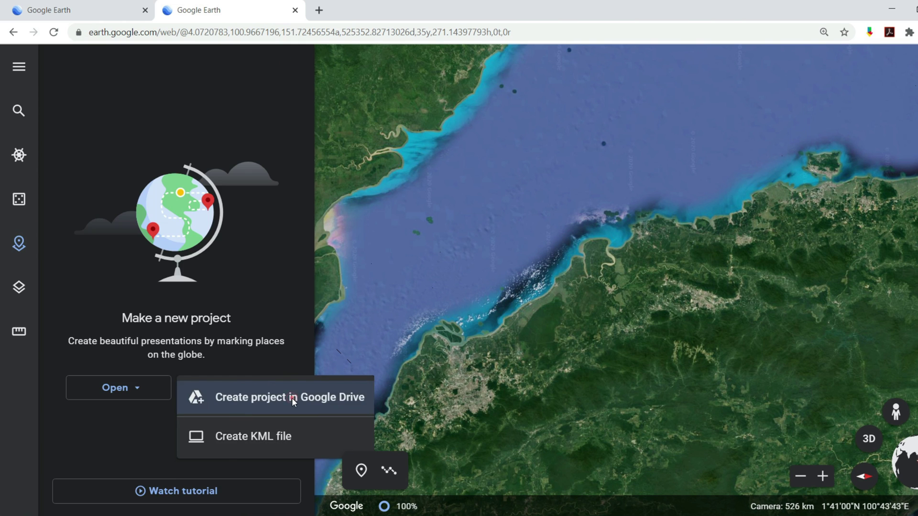
left_click(291, 398)
Step: Search for "taman rimba kiara", fly to the park, and dismiss its information card
left_click(18, 111)
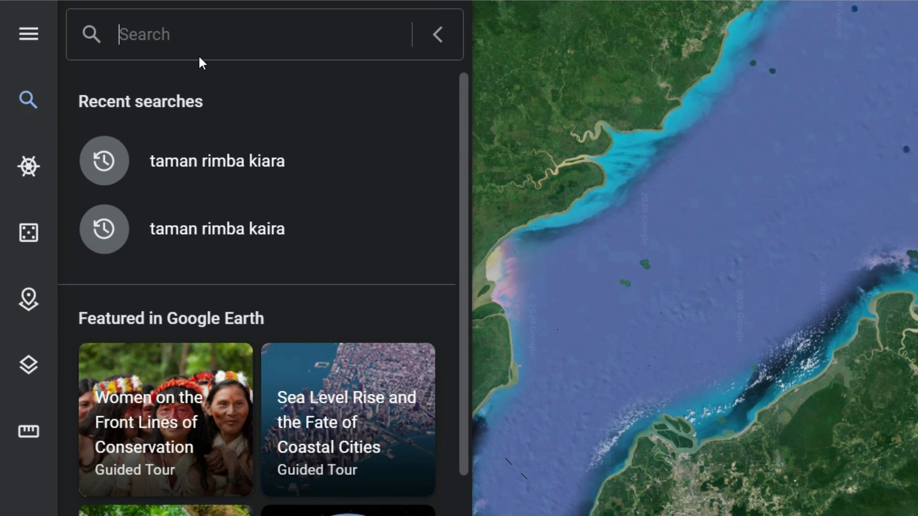
type("taman rimba kiara")
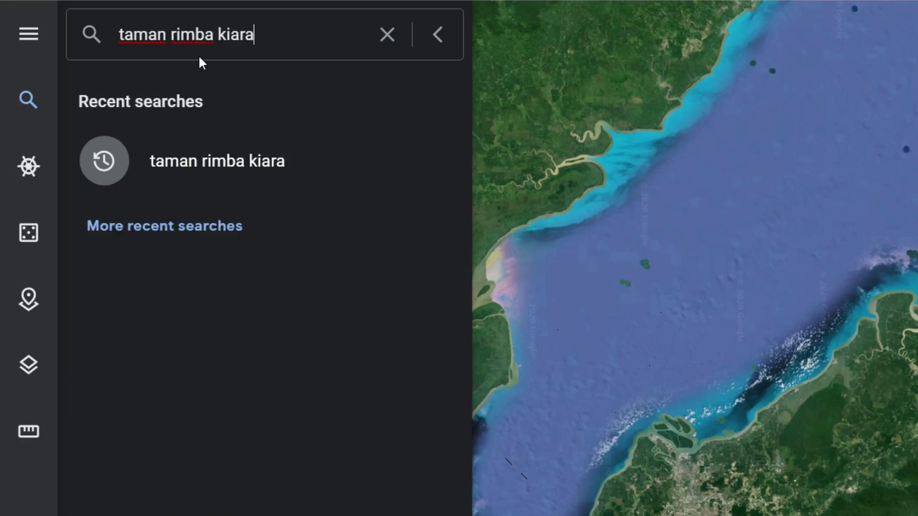
key("Return")
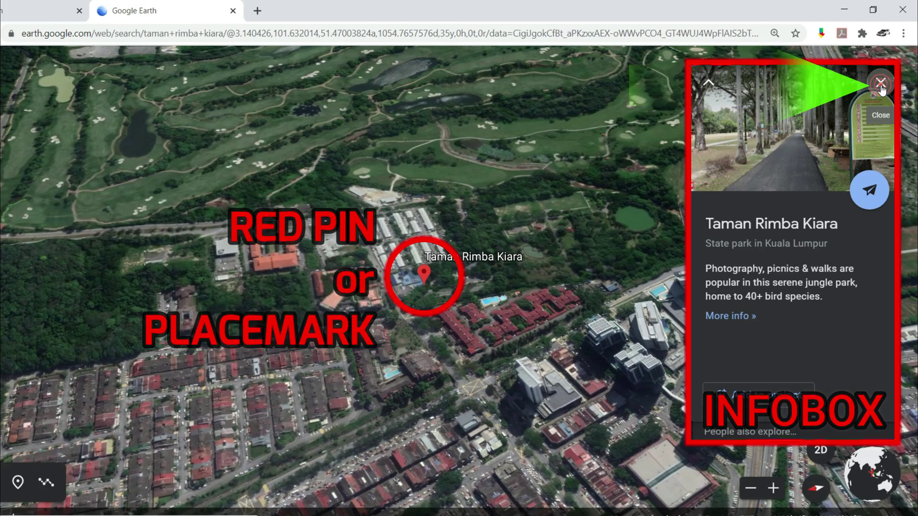
left_click(881, 86)
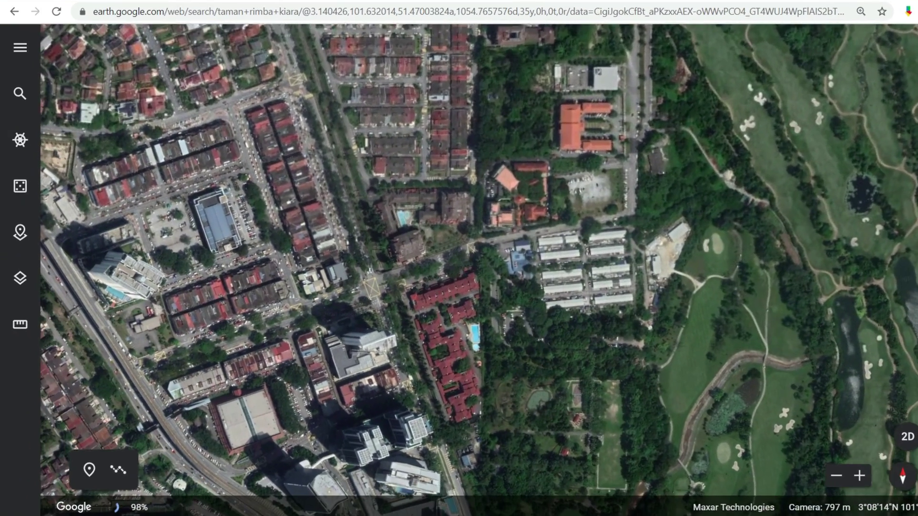
Step: Zoom in on the fan-shaped seating area inside the park and rotate the top-down view so west points up
left_click_drag(645, 352, 586, 280)
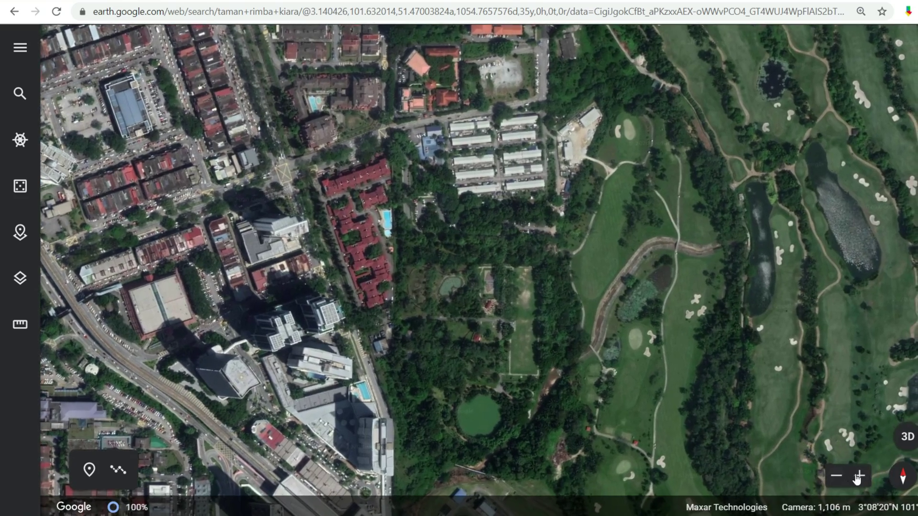
left_click(859, 476)
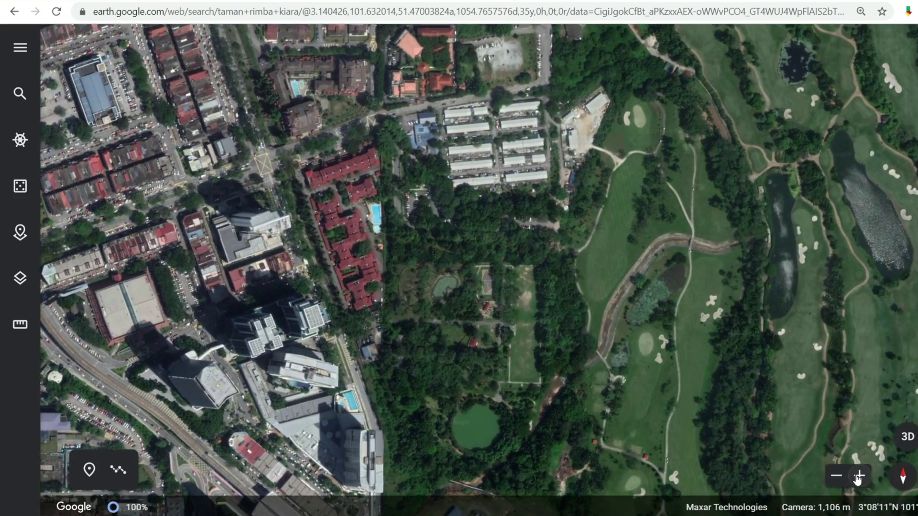
scroll(500, 294, "up", 5)
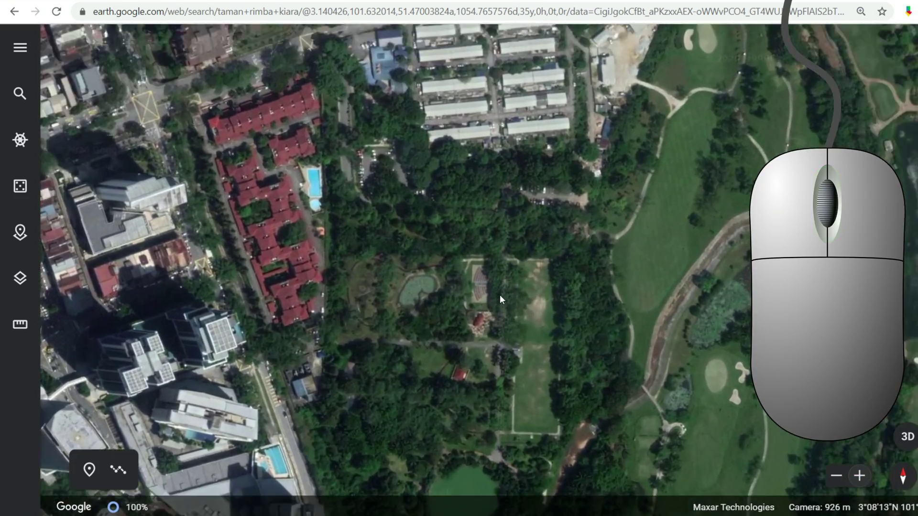
scroll(509, 294, "up", 3)
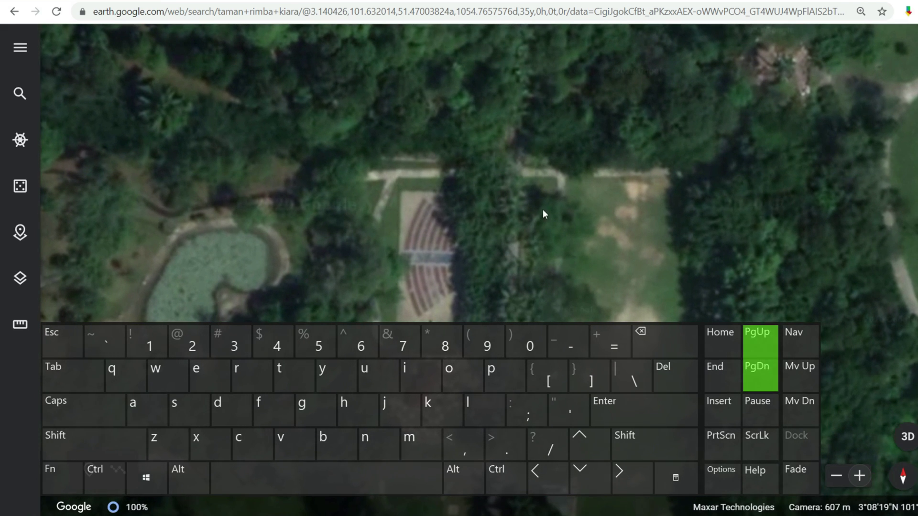
scroll(537, 191, "up", 4)
left_click_drag(545, 196, 336, 273, "shift")
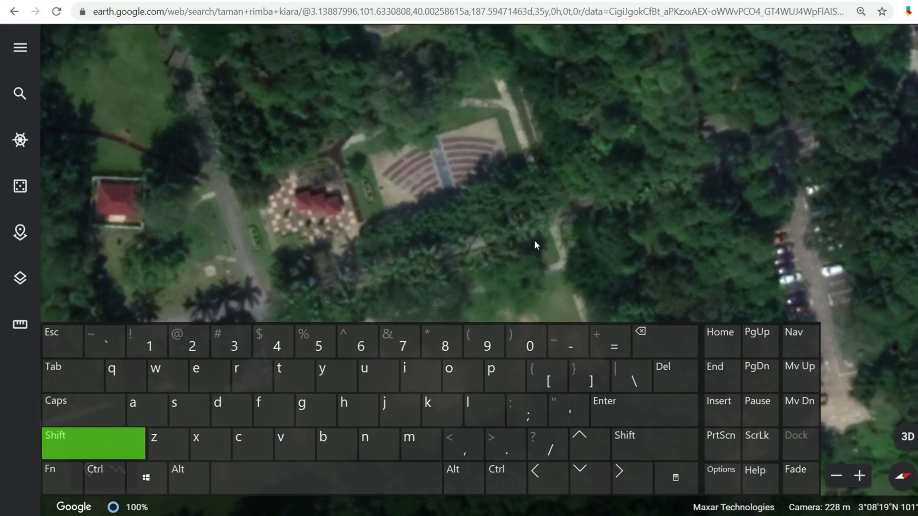
left_click_drag(535, 244, 527, 302, "shift")
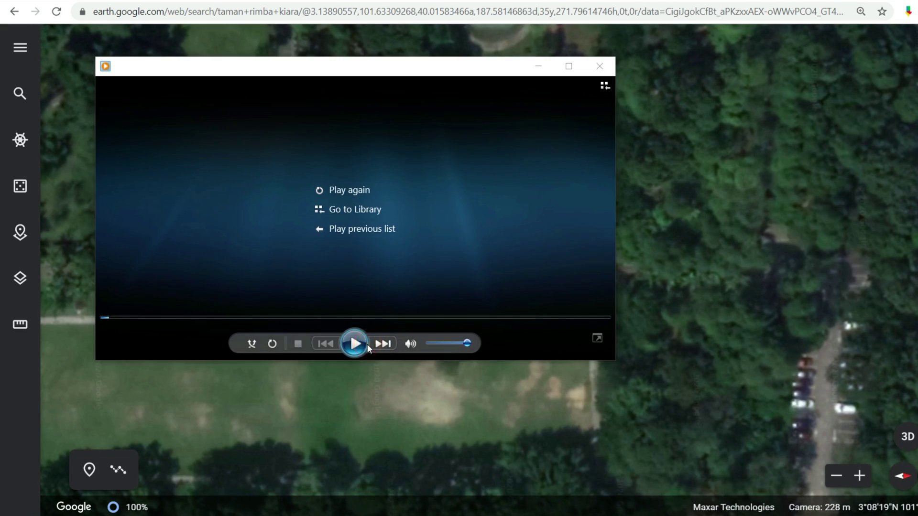
Step: Play the DJI_0578 drone video in the media player, skip ahead to about 01:22, and pause on the aerial view
left_click(362, 353)
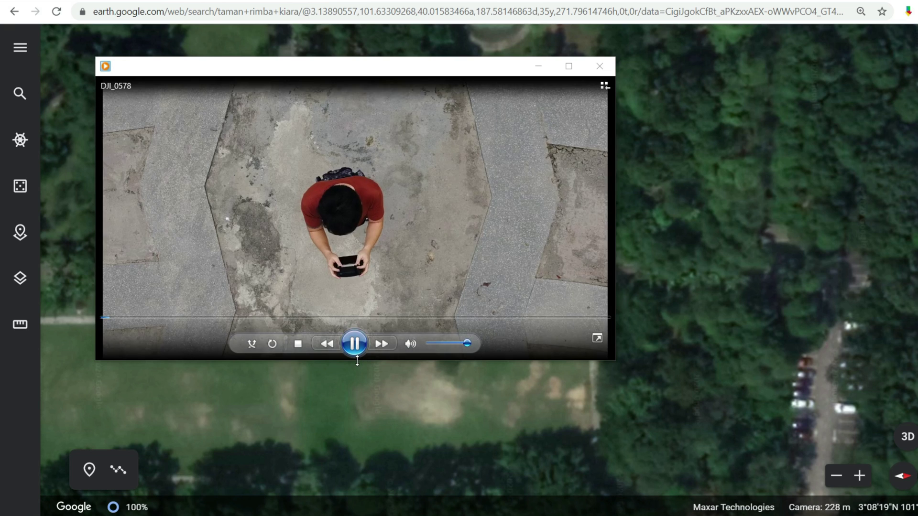
left_click(221, 317)
left_click(269, 317)
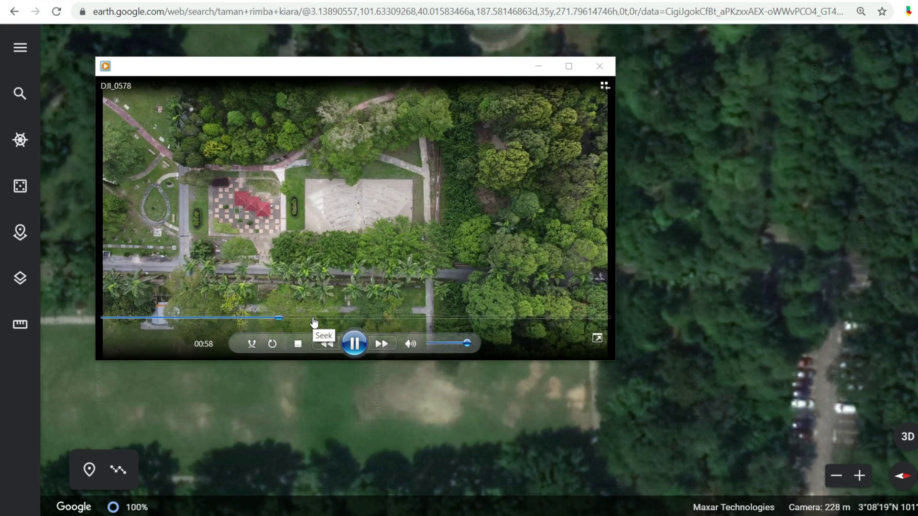
left_click(313, 318)
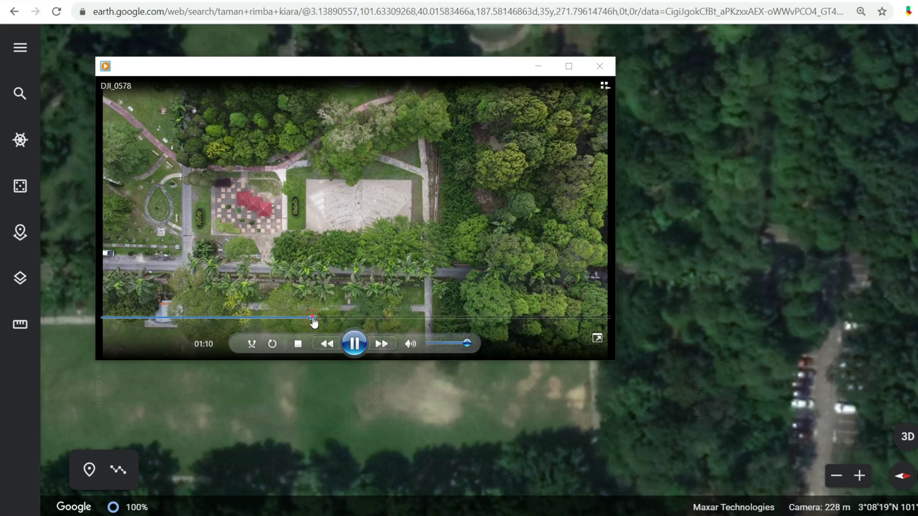
left_click(348, 318)
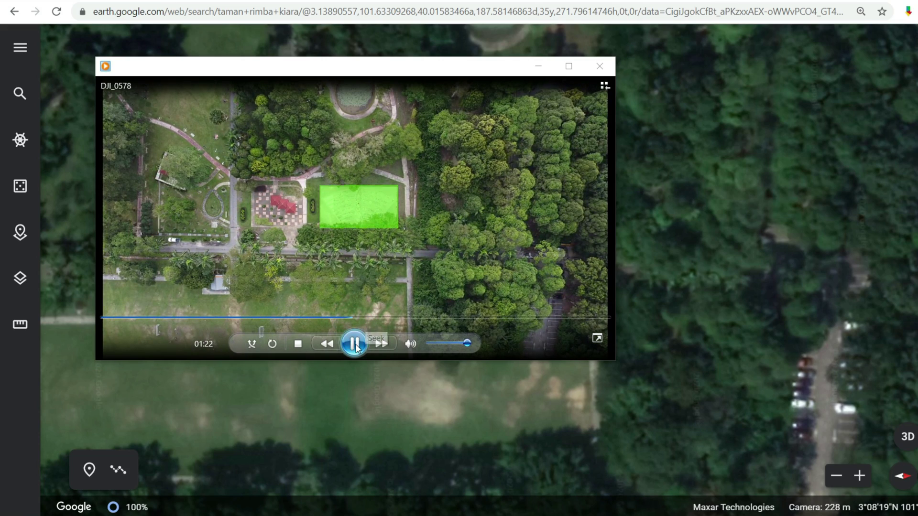
left_click(355, 343)
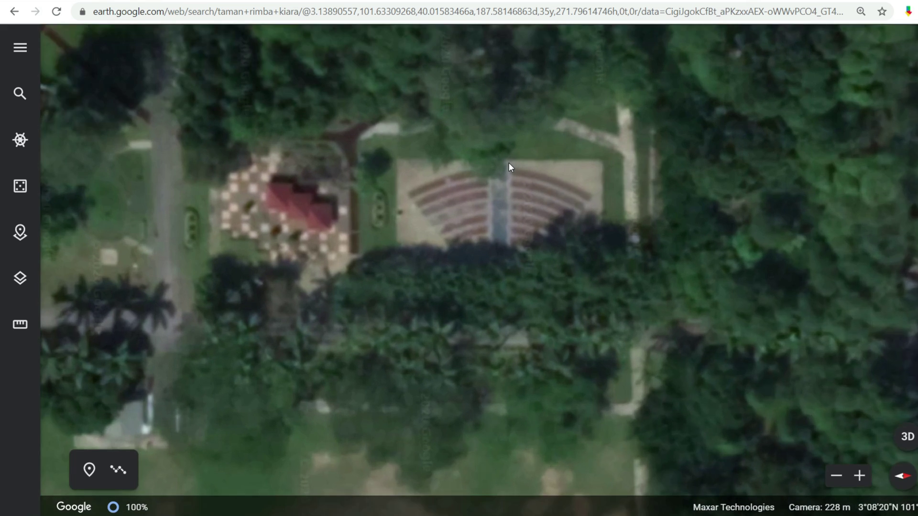
Step: Zoom in on the fan-shaped seating area to a camera height of about 65 m, centred on its middle aisle
scroll(509, 162, "up", 5)
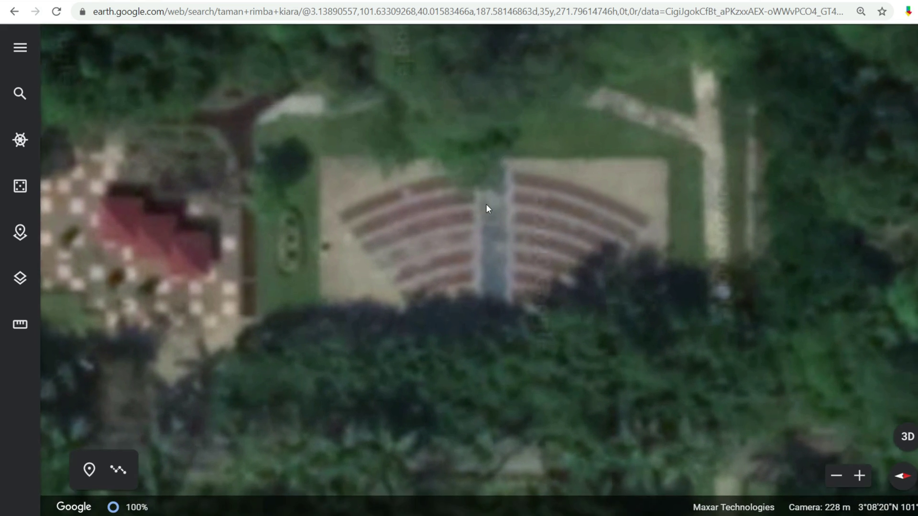
scroll(533, 266, "up", 3)
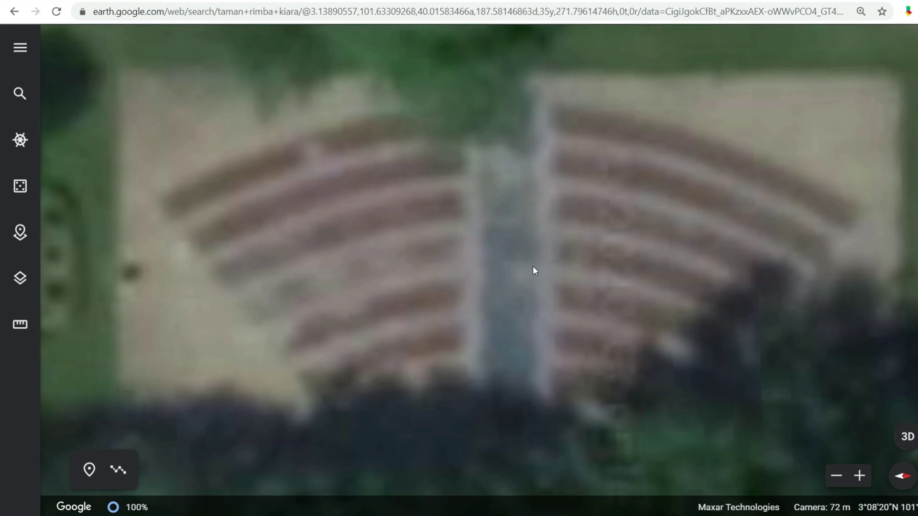
left_click_drag(529, 266, 536, 266)
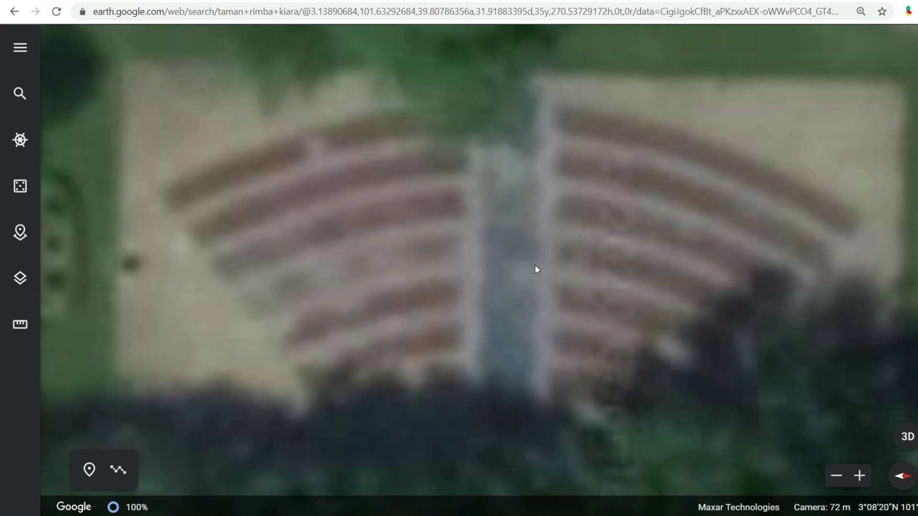
scroll(534, 286, "up", 1)
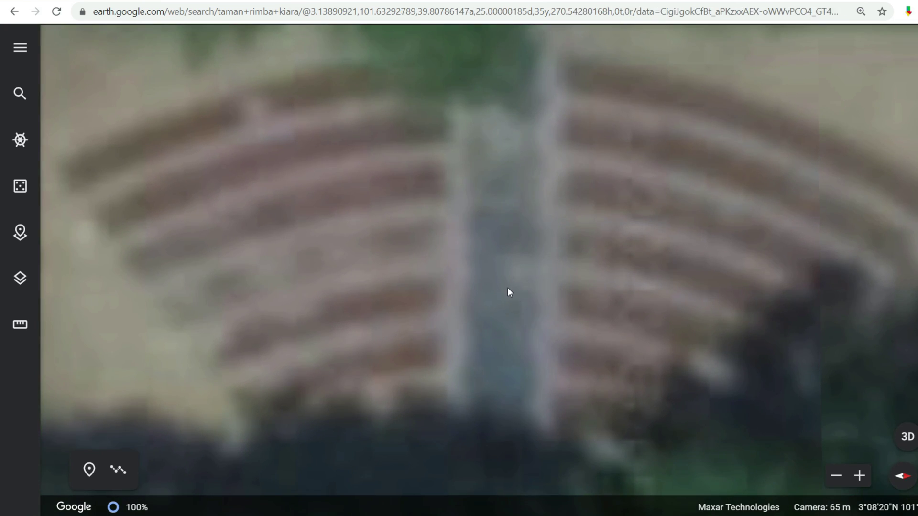
mouse_move(508, 288)
left_mouse_down()
mouse_move(521, 295)
mouse_move(518, 287)
left_mouse_up()
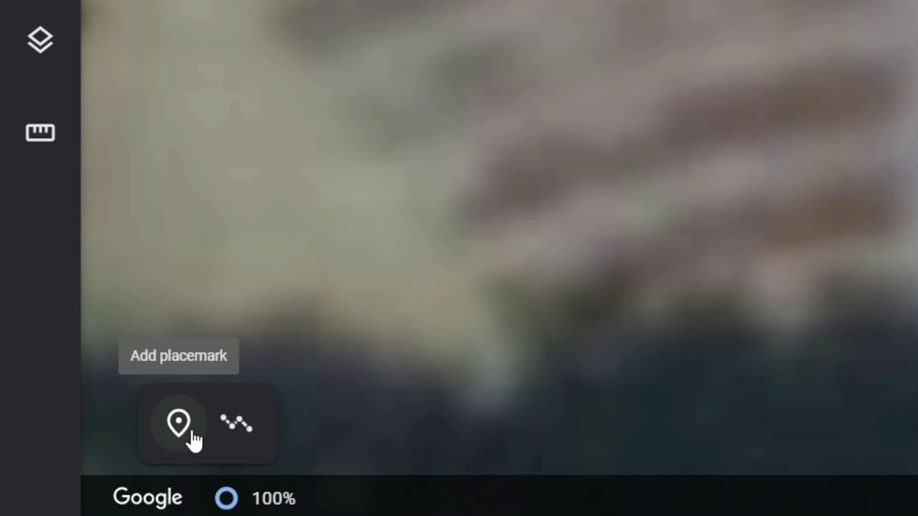
Step: Add a placemark on the seating area's central aisle and save it to Untitled Project with the title Kuala Lumpur
left_click(193, 433)
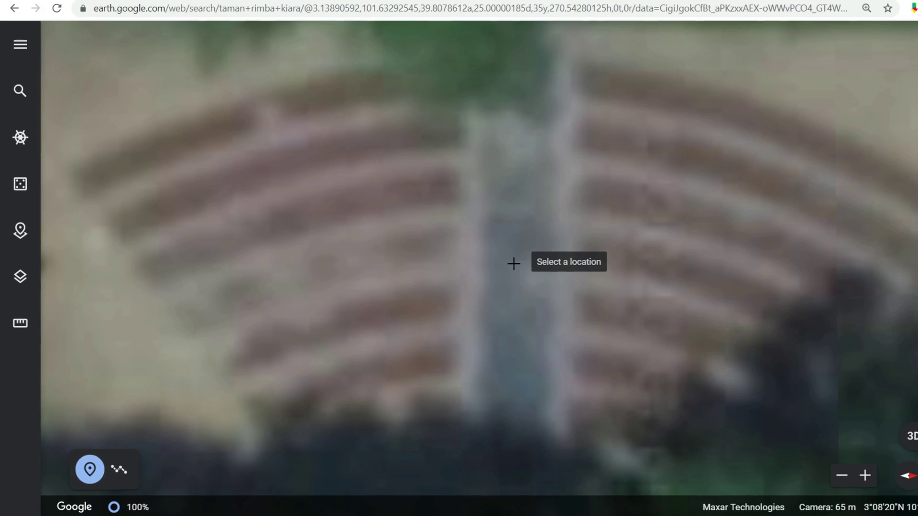
left_click(511, 265)
left_click(506, 262)
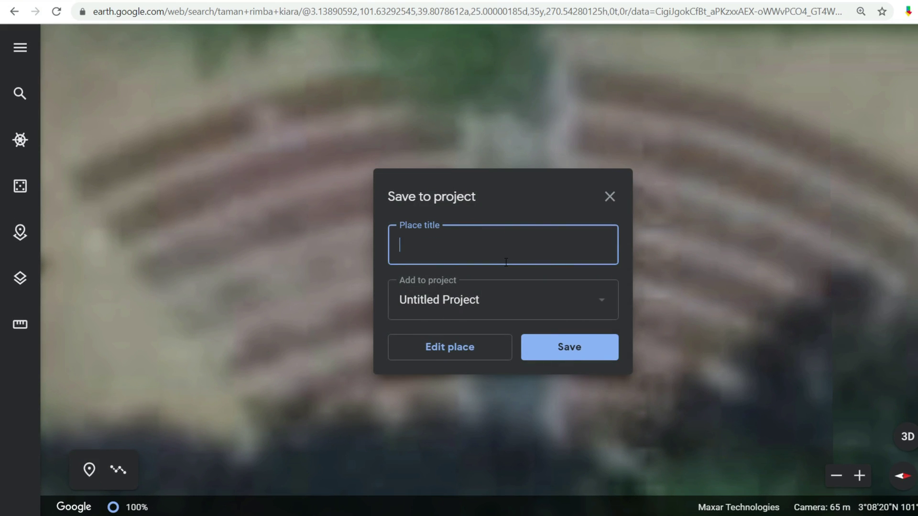
left_click(554, 349)
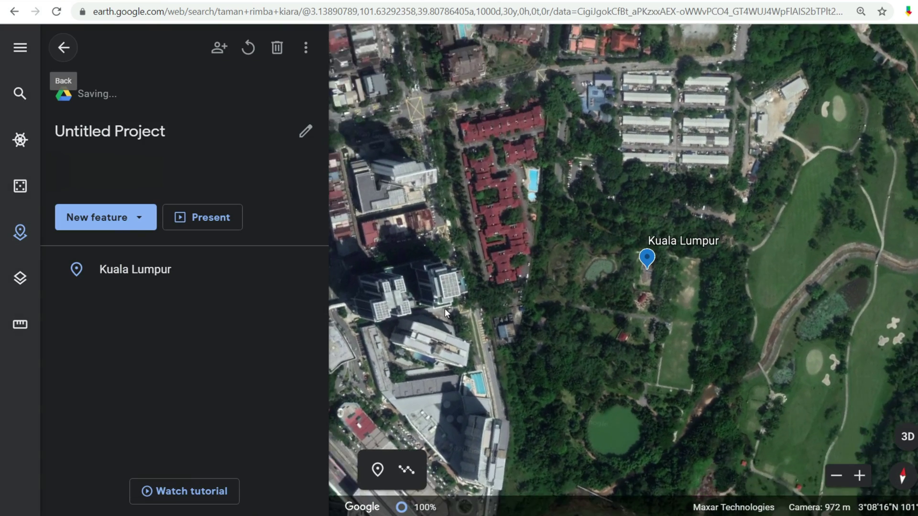
Step: Edit the Kuala Lumpur placemark to extra large size, red colour and the hiker icon
left_click(272, 272)
scroll(313, 280, "down", 5)
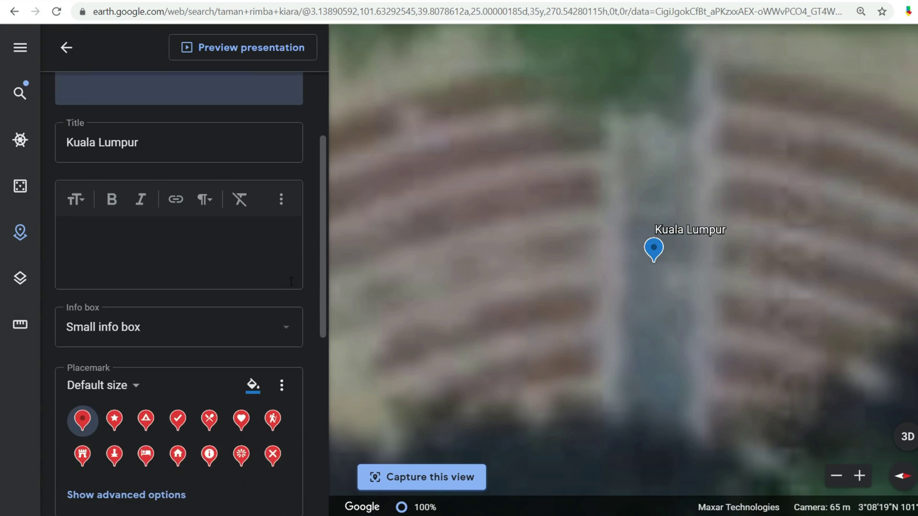
left_click(122, 254)
left_click(112, 351)
left_click(249, 266)
left_click(258, 264)
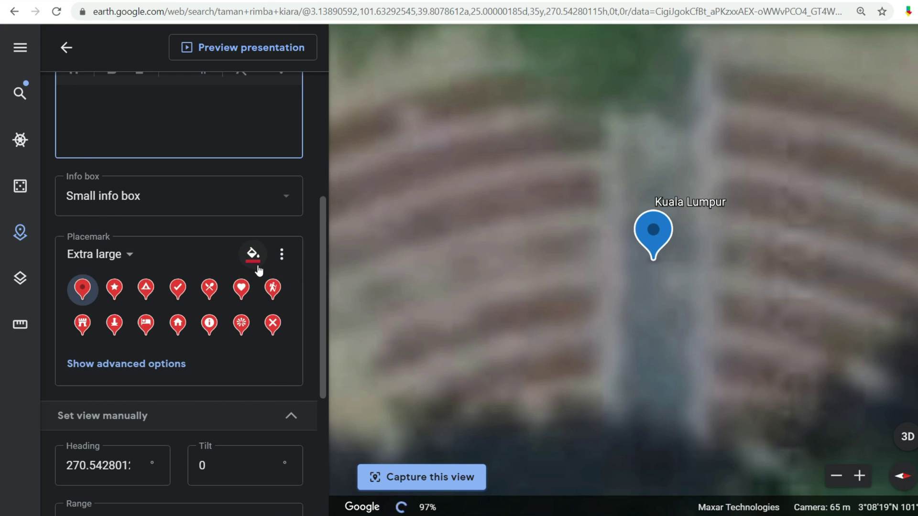
left_click(273, 296)
left_click(282, 255)
left_click(318, 260)
Step: Show the placemark's advanced options, keep its label text shown, and set the label to light blue and extra large
scroll(728, 328, "down", 10)
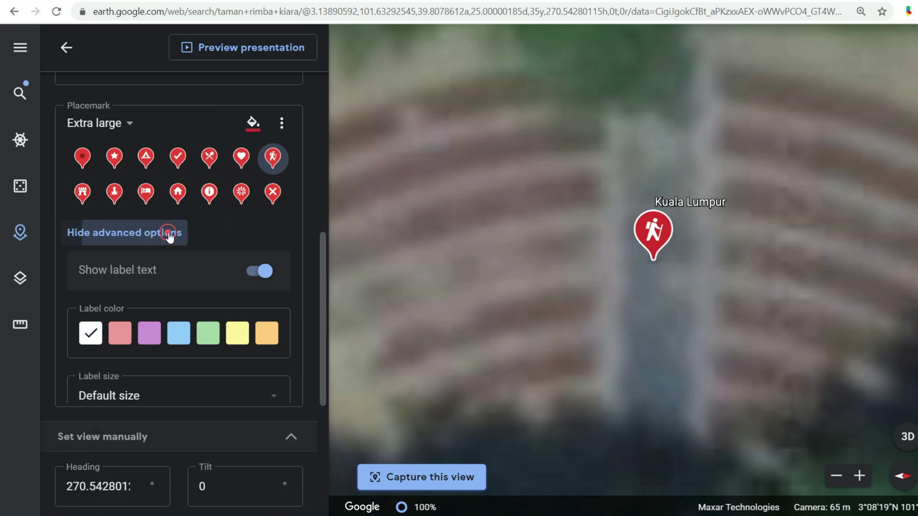
left_click(169, 233)
left_click(258, 206)
left_click(256, 205)
left_click(168, 271)
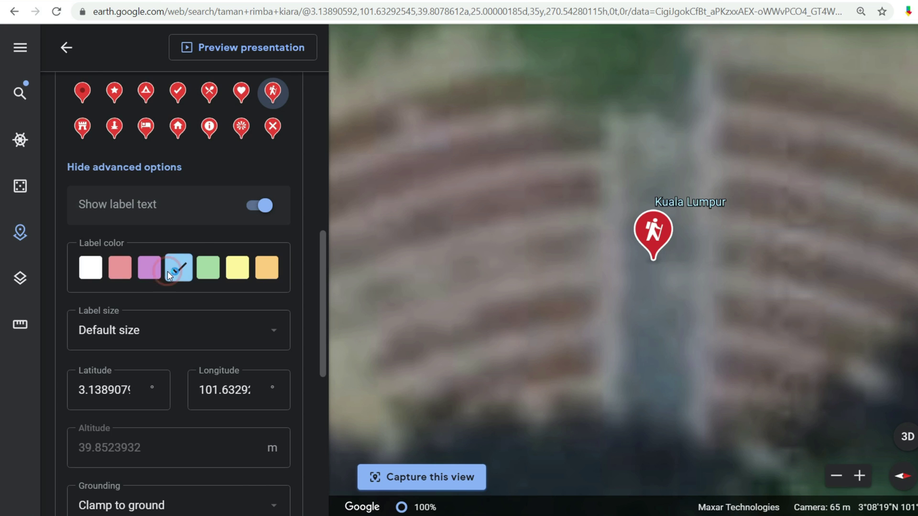
scroll(180, 269, "down", 1)
left_click(180, 268)
left_click(136, 366)
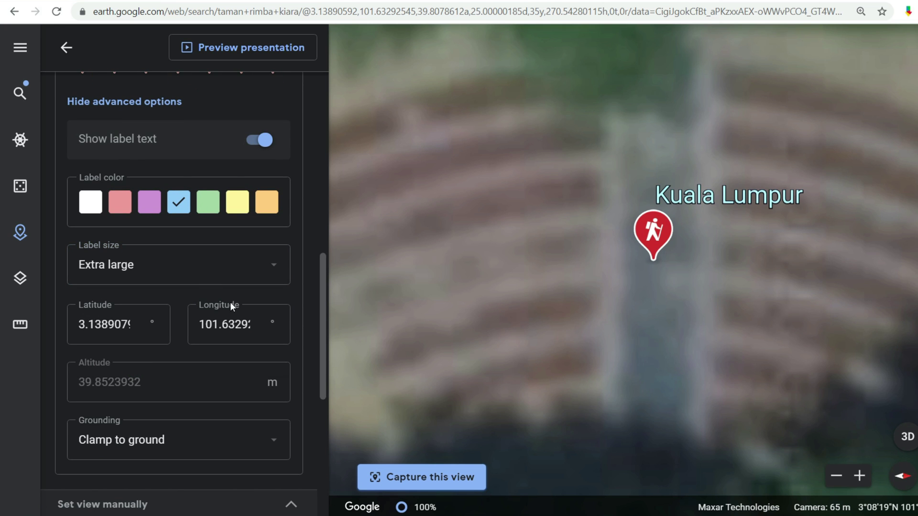
Step: Leave the placemark editor and search for "patong" to fly to the town on Phuket Island
left_click(66, 47)
left_click(62, 47)
key("ctrl+a")
type("patong")
key("Return")
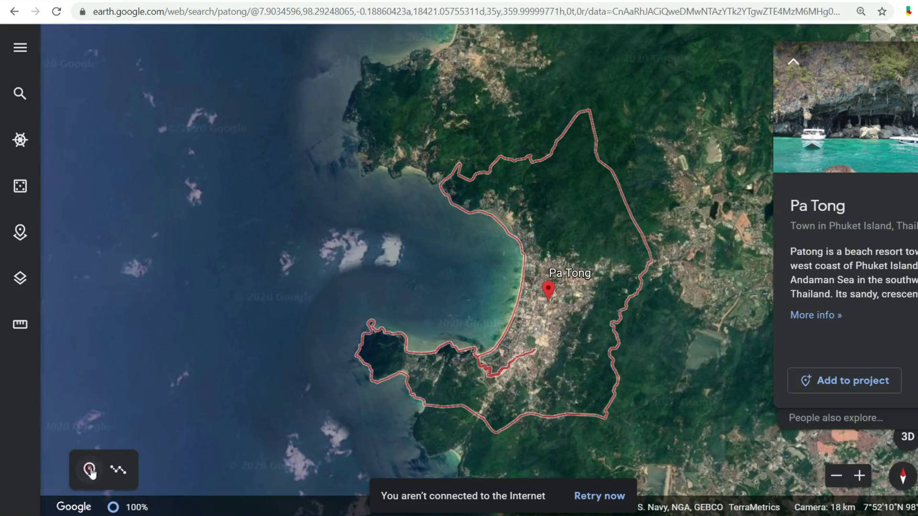
Step: Add a placemark on the Patong beachfront and save it to Untitled Project with the title Phuket
left_click(91, 471)
scroll(539, 275, "up", 8)
left_click(271, 259)
type("Phuket")
left_click(569, 347)
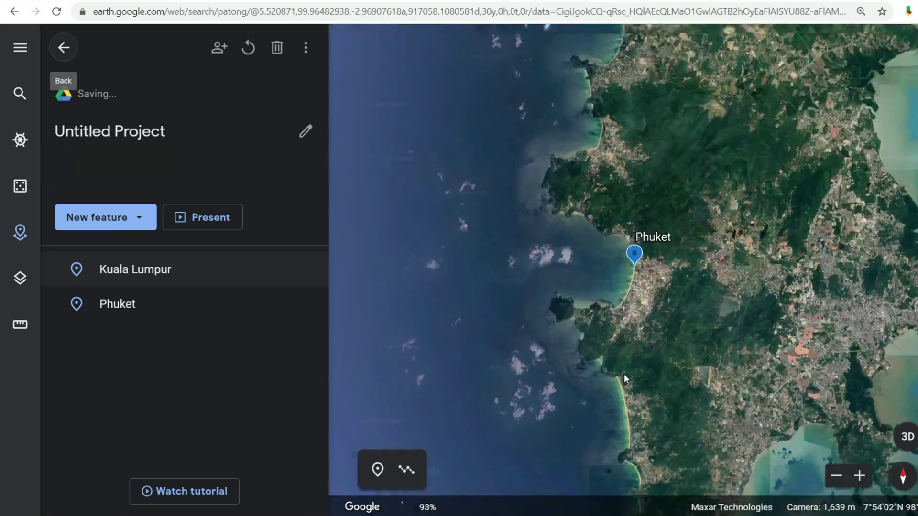
Step: Return to the seating area, draw a short line in the dark tree cover beside it, and save it to Untitled Project as 1
left_click(234, 282)
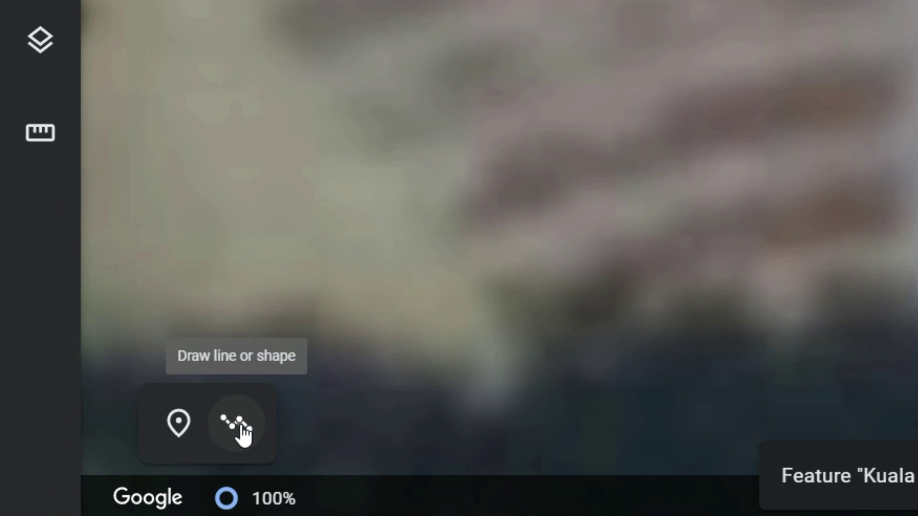
left_click(239, 425)
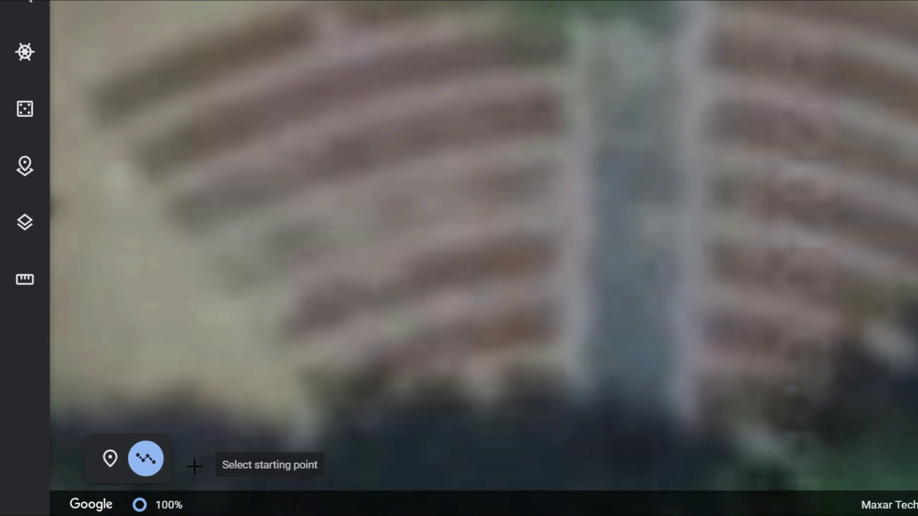
left_click(210, 463)
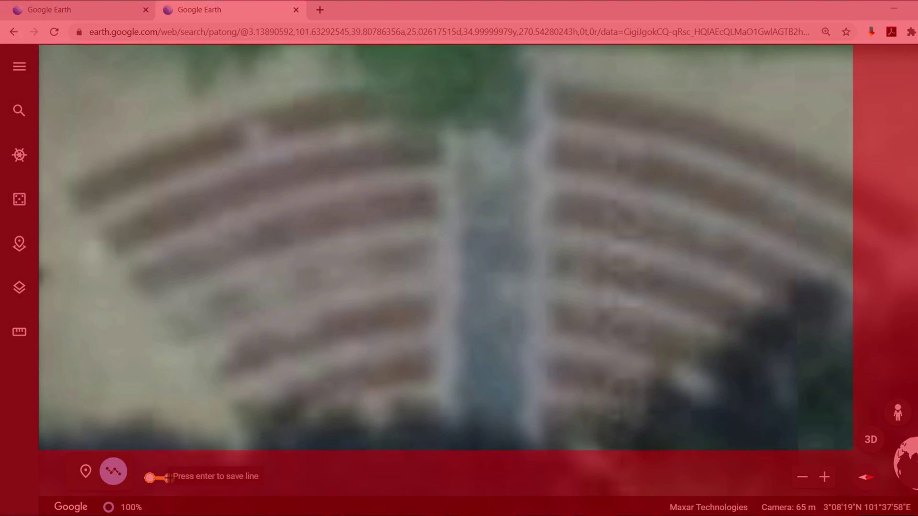
key("Return")
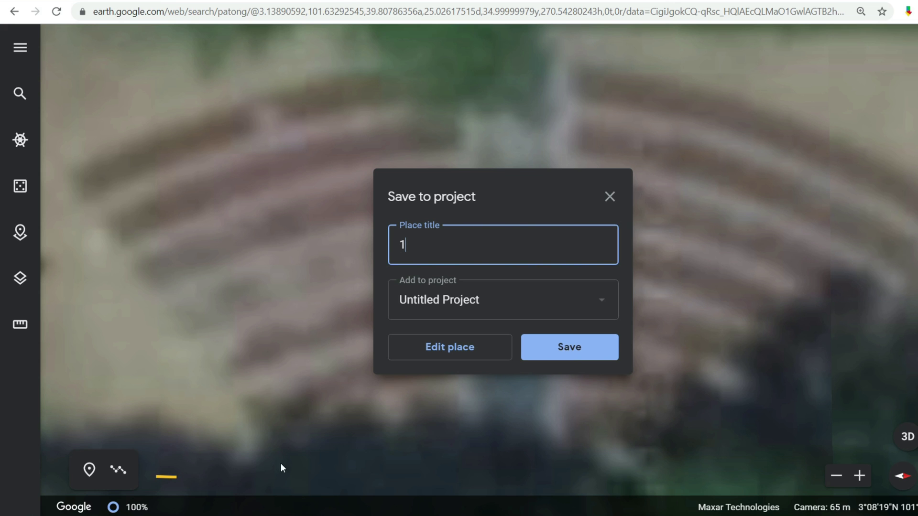
left_click(548, 354)
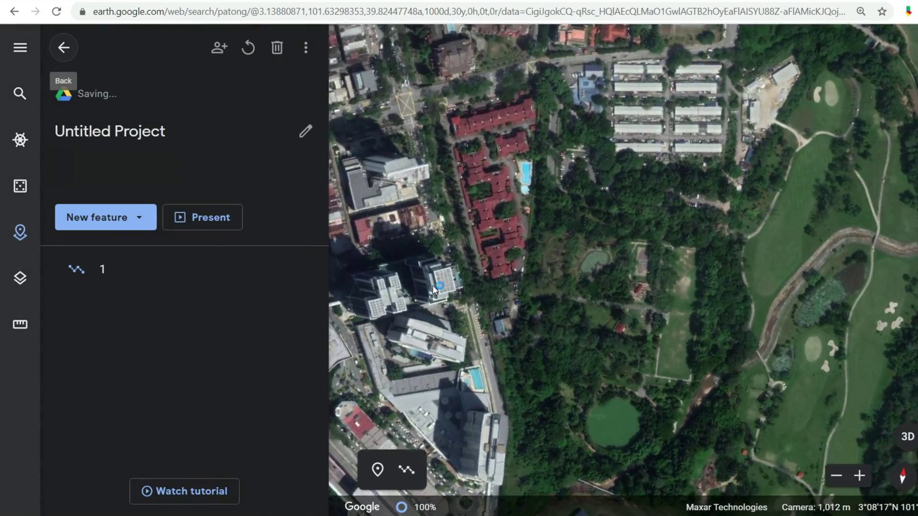
Step: Fly to Patong from the recent searches, zoom in on the villas along the rocky shore, and rotate the view to face southwest
left_click(20, 94)
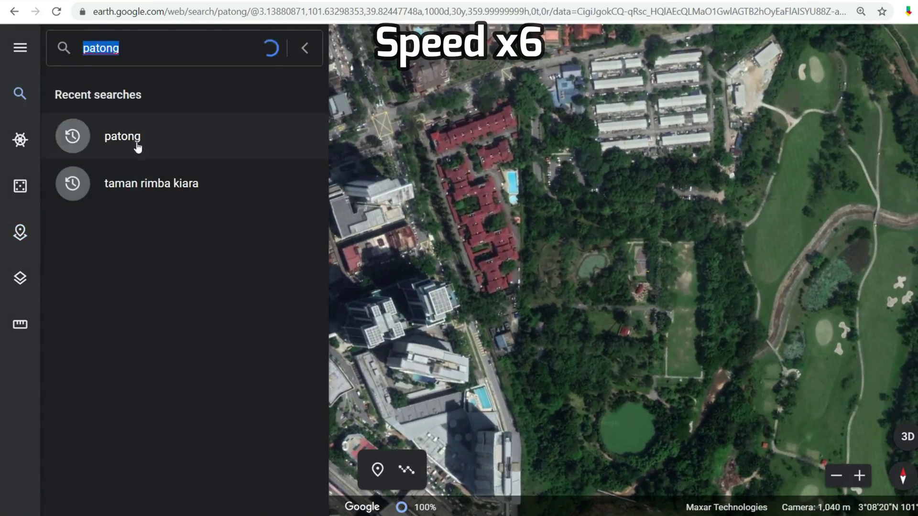
left_click(136, 138)
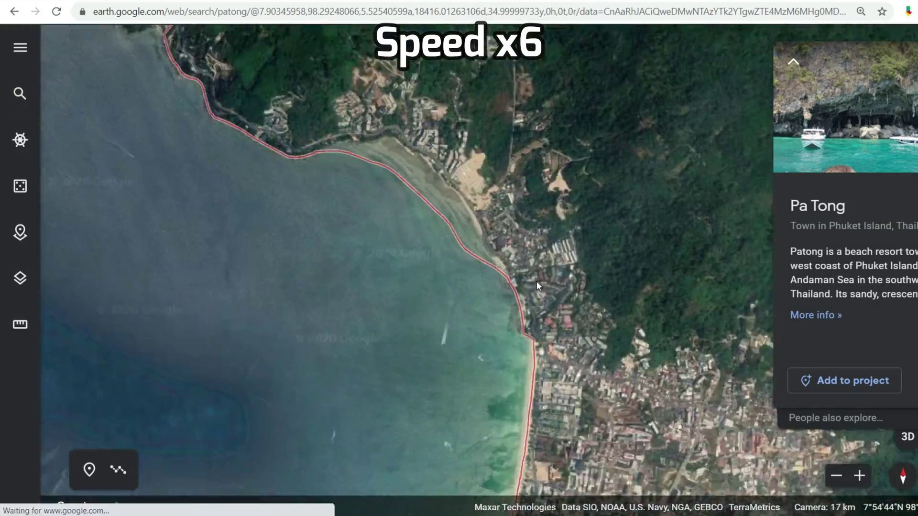
scroll(563, 261, "up", 5)
scroll(545, 215, "up", 4)
middle_click_drag(400, 201, 376, 168)
scroll(455, 309, "up", 5)
middle_click_drag(390, 281, 396, 342)
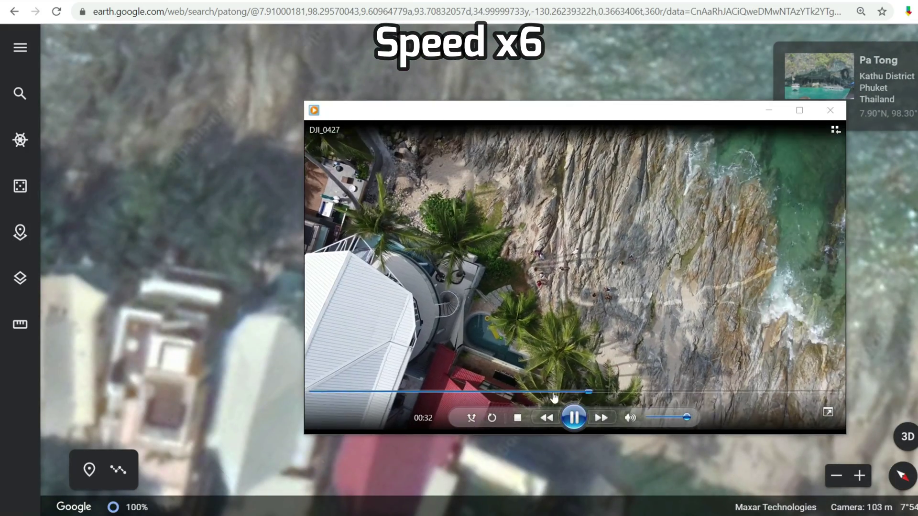
Step: Pause the DJI_0427 drone video at about 00:32 and reposition its window over the map for comparison
left_click(577, 417)
left_click(577, 417)
left_click(577, 420)
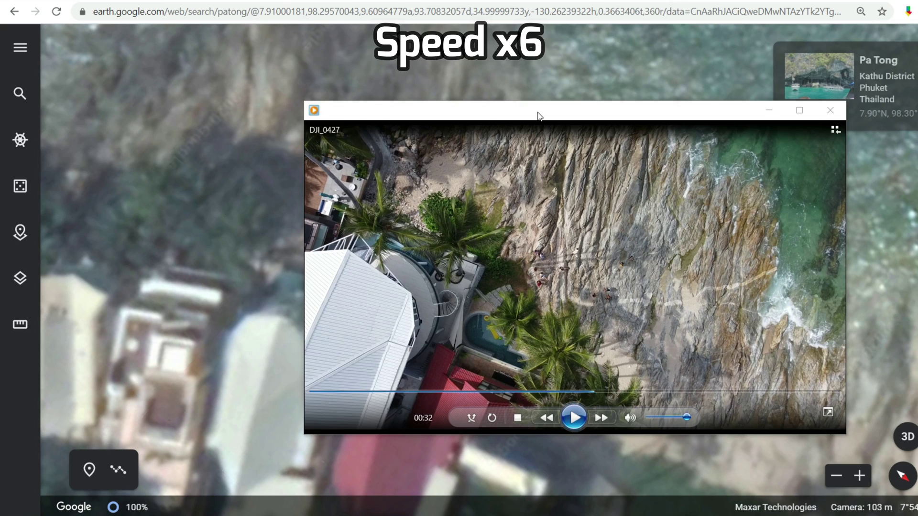
left_click_drag(505, 110, 454, 56)
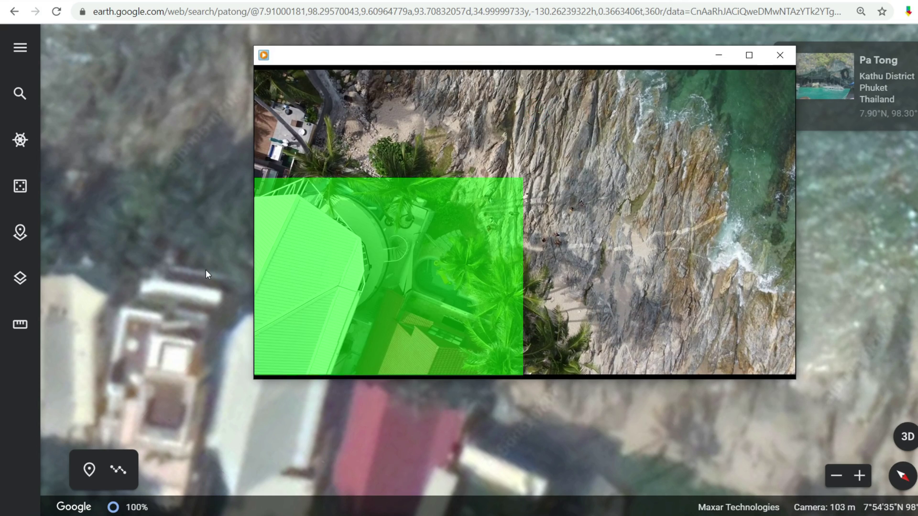
Step: Move the video window away and zoom the map in beside the red-roofed villa to a camera height of about 35 m
scroll(206, 274, "up", 5)
left_click_drag(454, 56, 668, 2)
left_click_drag(392, 421, 458, 384)
left_click(858, 476)
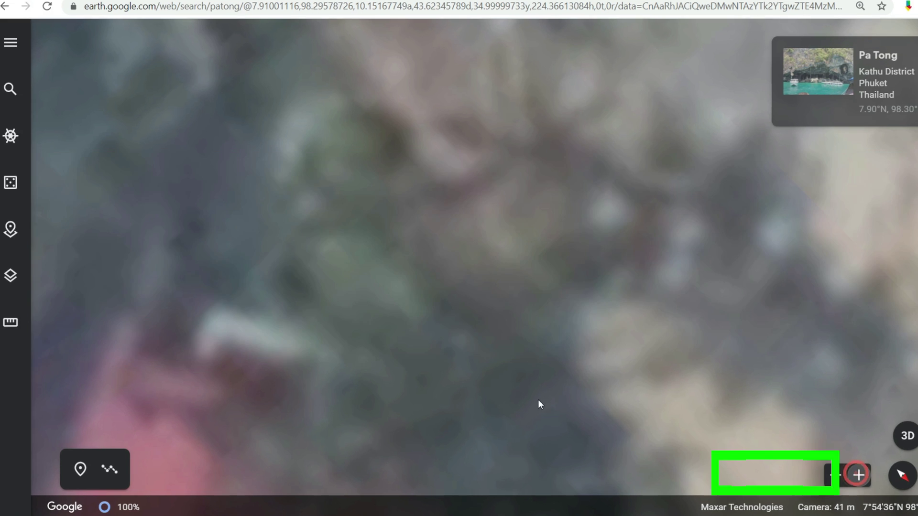
Step: Draw a short line on the pale ground beyond the red-roofed villa, save it as 2, and open it for editing
left_click(118, 471)
left_click(811, 478)
left_click(789, 477)
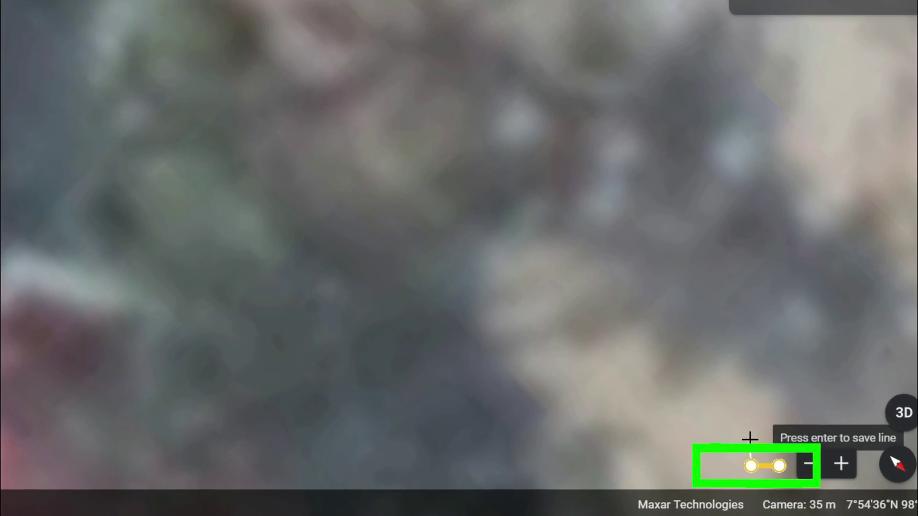
key("Return")
type("2")
key("Return")
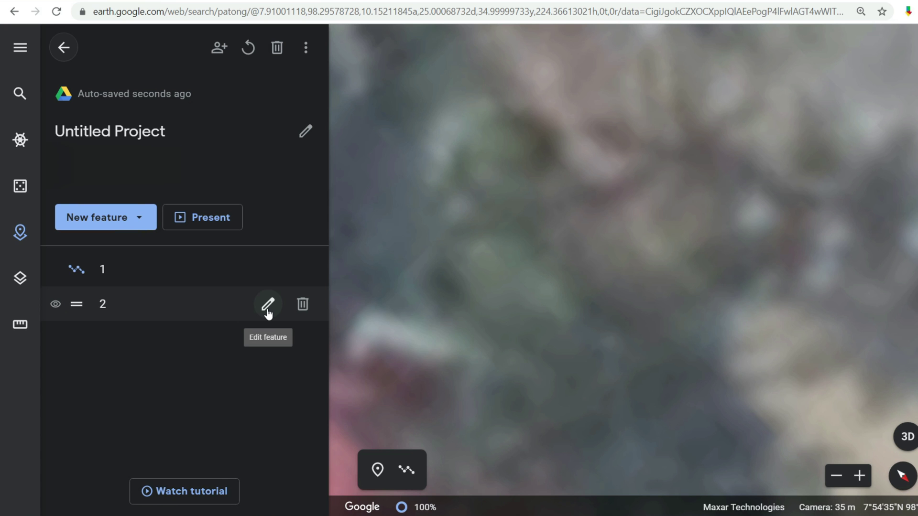
left_click(269, 307)
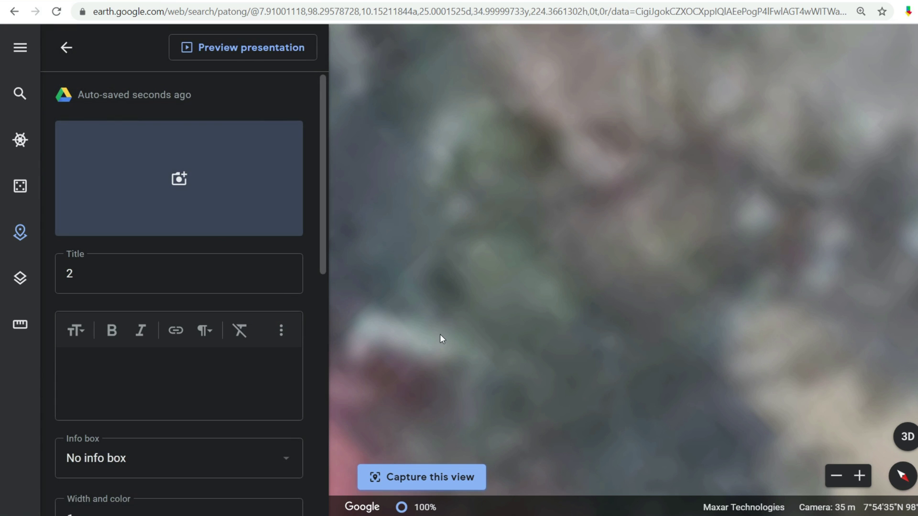
left_click_drag(444, 337, 561, 358)
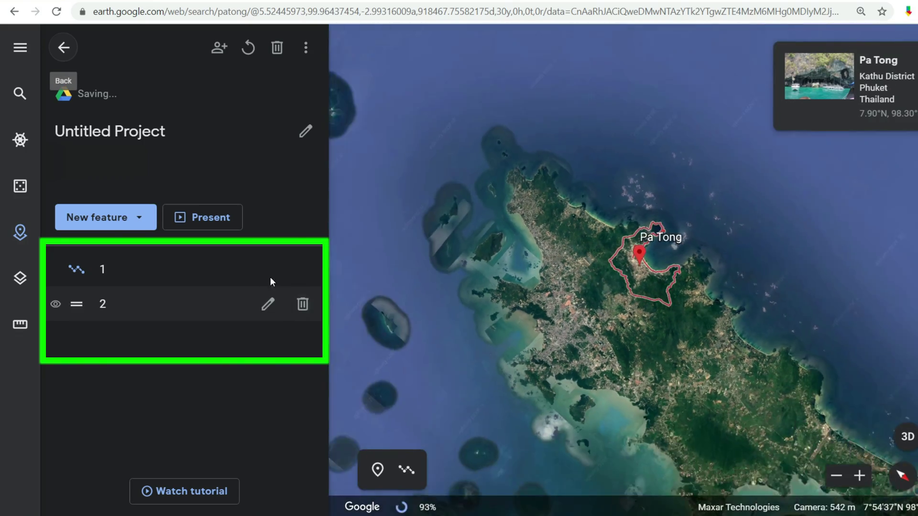
Step: Edit line 1 to use no info box and a line width of 1 px
mouse_move(269, 281)
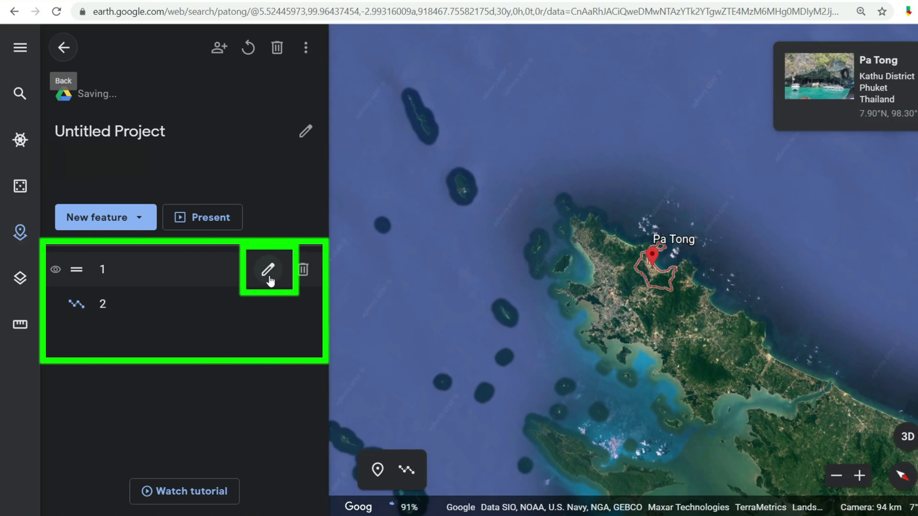
left_click(269, 281)
scroll(196, 298, "down", 4)
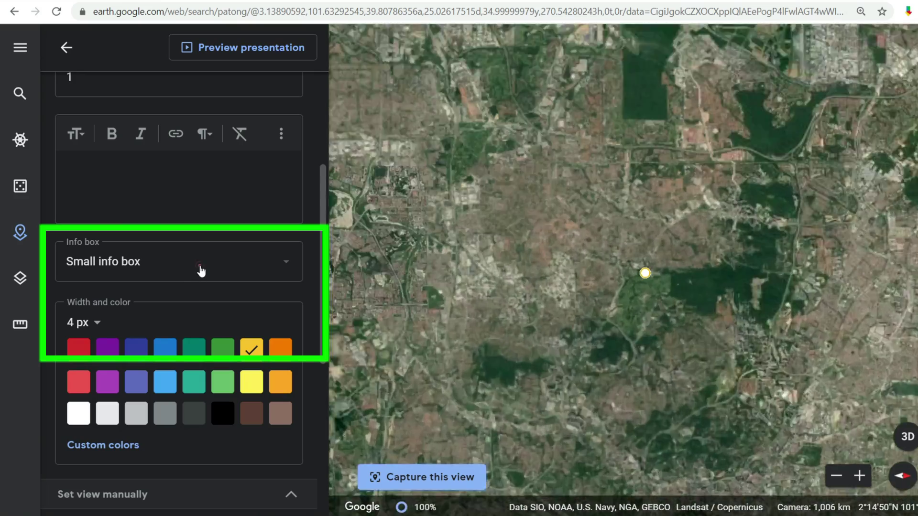
left_click(202, 271)
left_click(158, 293)
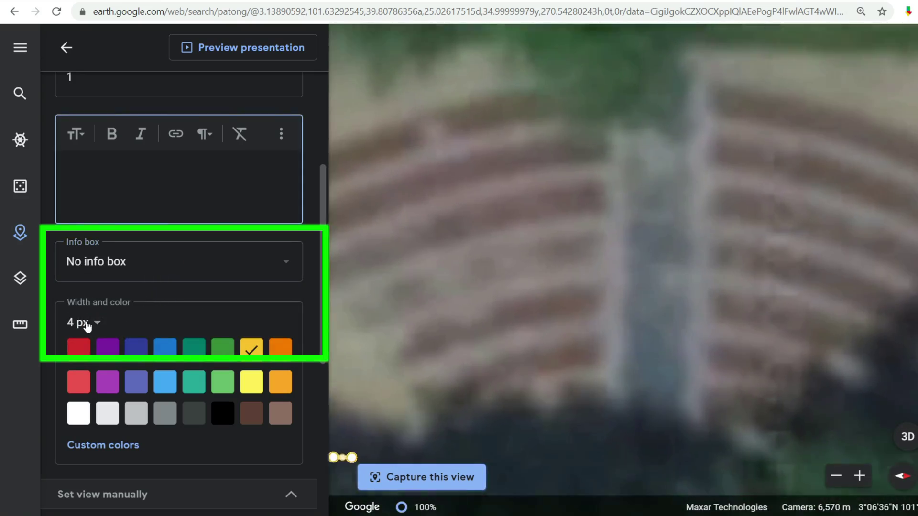
left_click(86, 324)
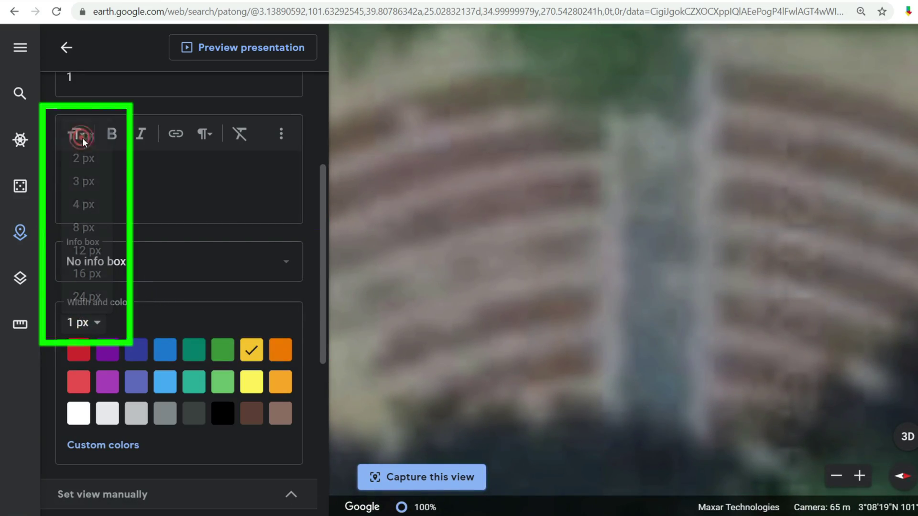
Step: Edit line 2 to use no info box and a line width of 1 px, and return to the project's feature list
left_click(66, 47)
left_click(102, 304)
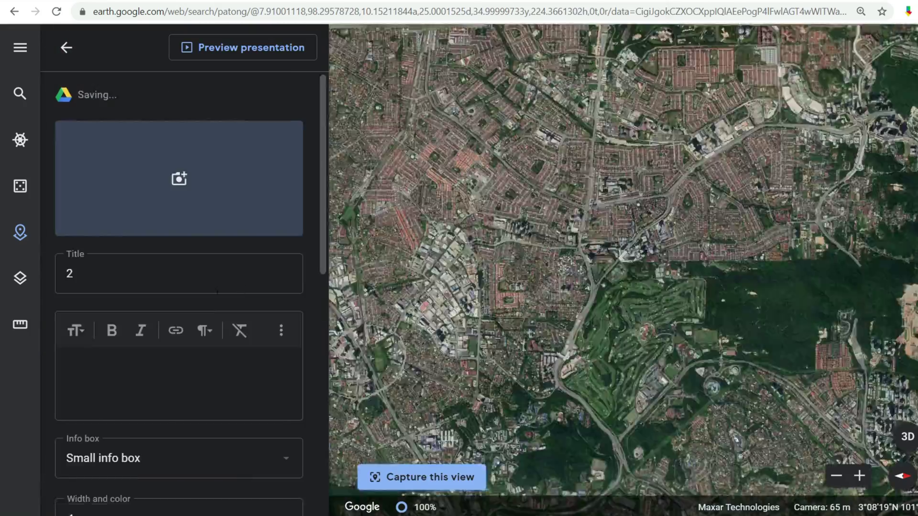
scroll(182, 287, "down", 4)
left_click(182, 262)
left_click(140, 291)
left_click(91, 323)
left_click(83, 135)
left_click(66, 47)
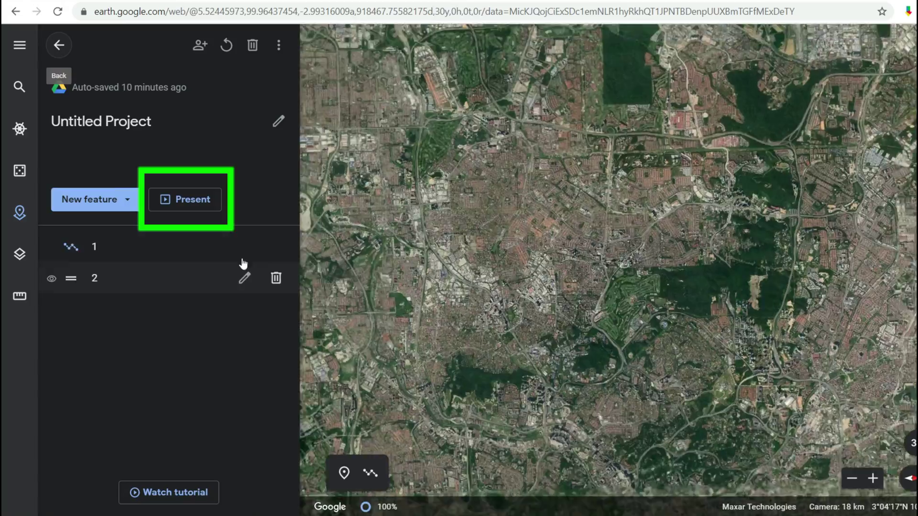
Step: Present the project at its second view and reduce the browser's page zoom to 67%
left_click(215, 207)
key("Right")
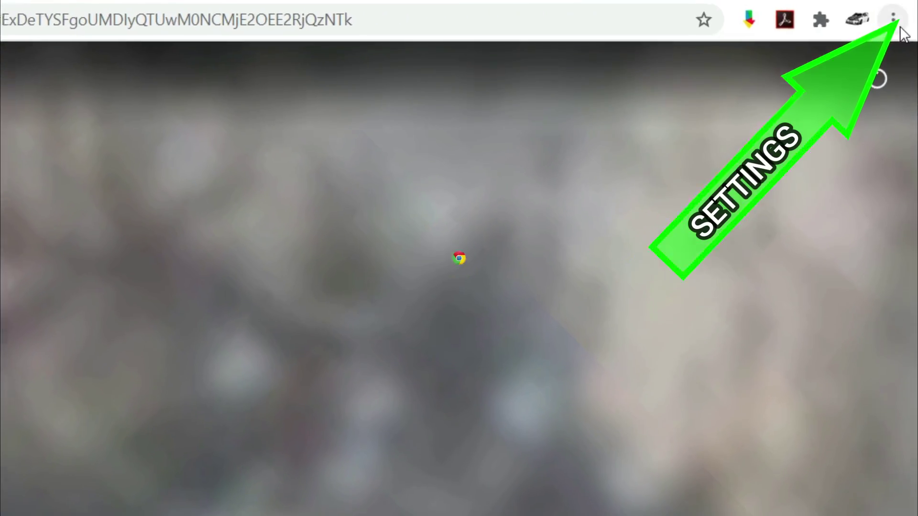
left_click(901, 28)
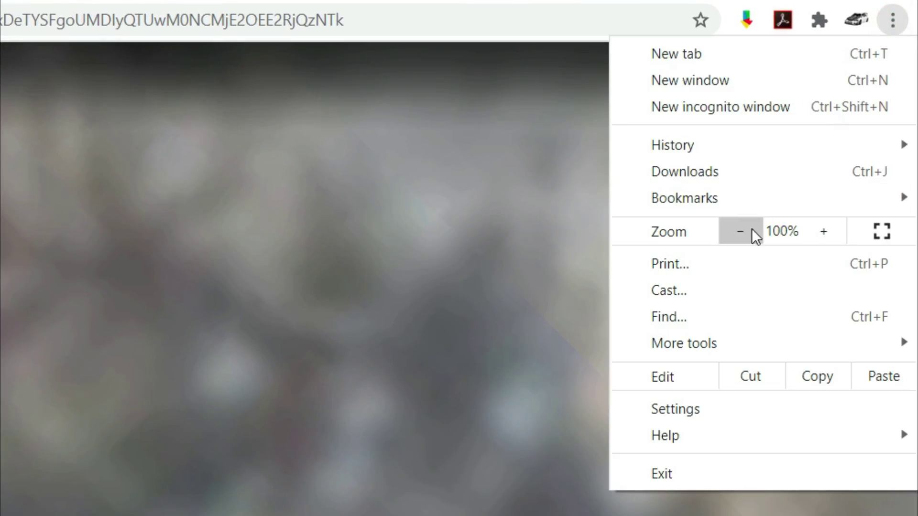
left_click(747, 233)
left_click(819, 133)
left_click(818, 132)
left_click(818, 133)
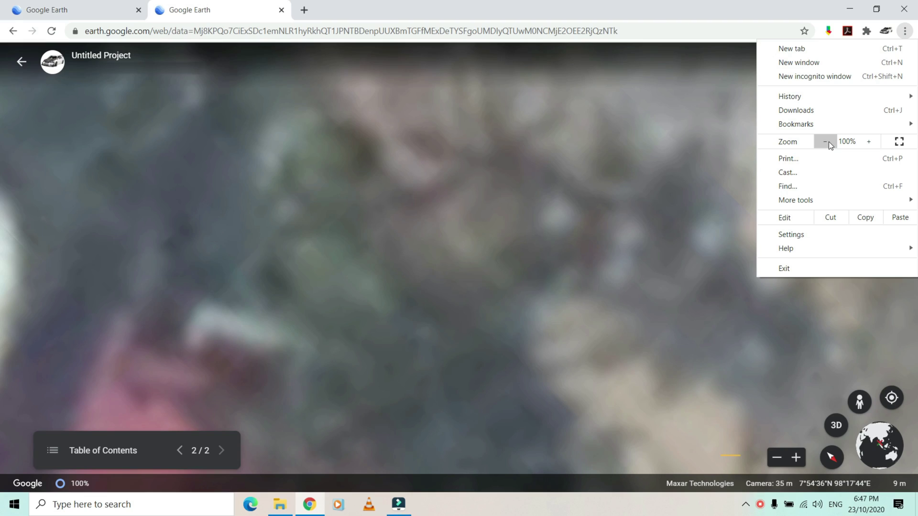
left_click(828, 142)
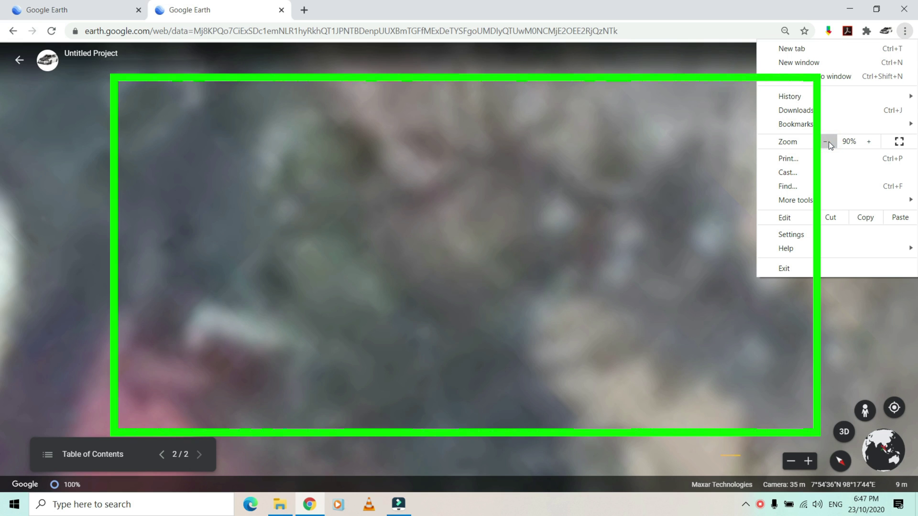
left_click(828, 142)
left_click(828, 142)
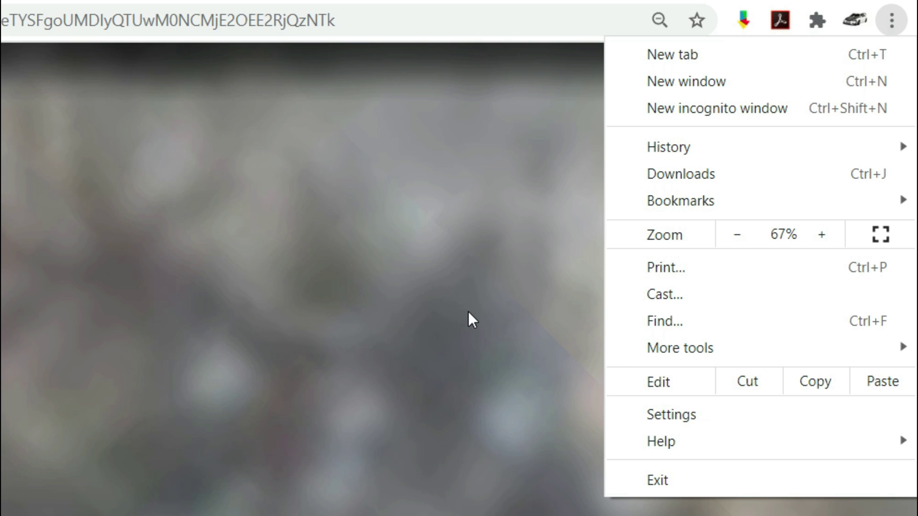
left_click(468, 311)
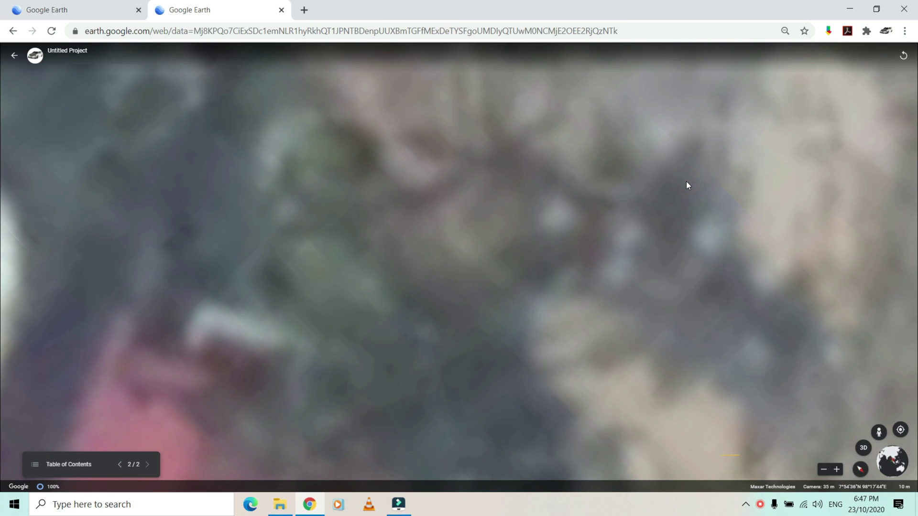
Step: Switch the presentation to full screen, go back to the first view and fly forward to the second
key("F11")
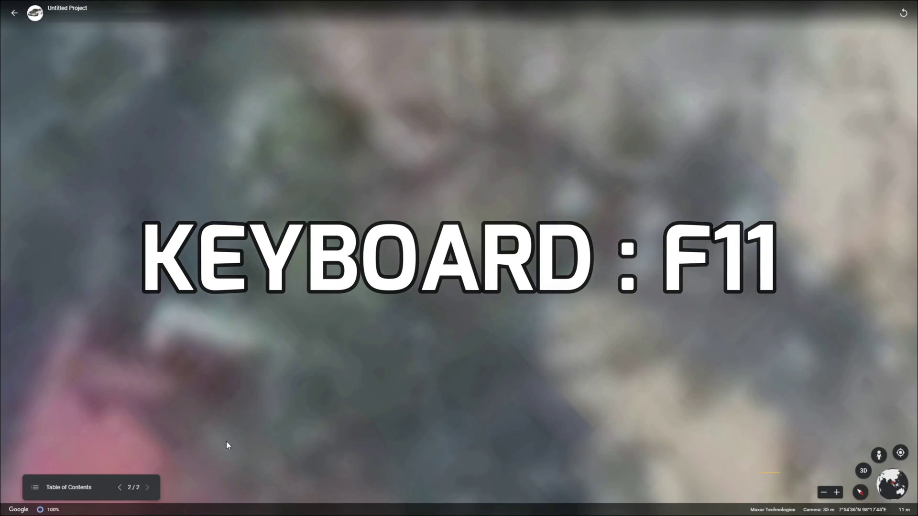
left_click(119, 487)
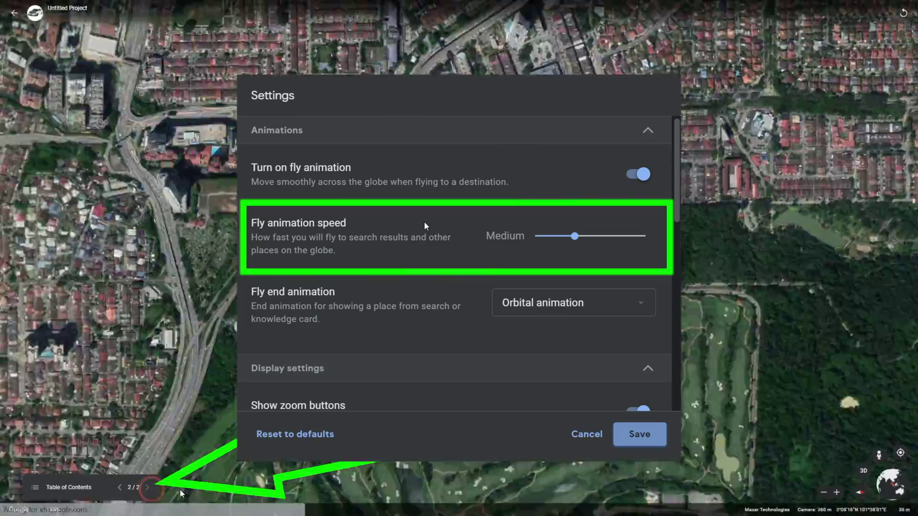
left_click(148, 488)
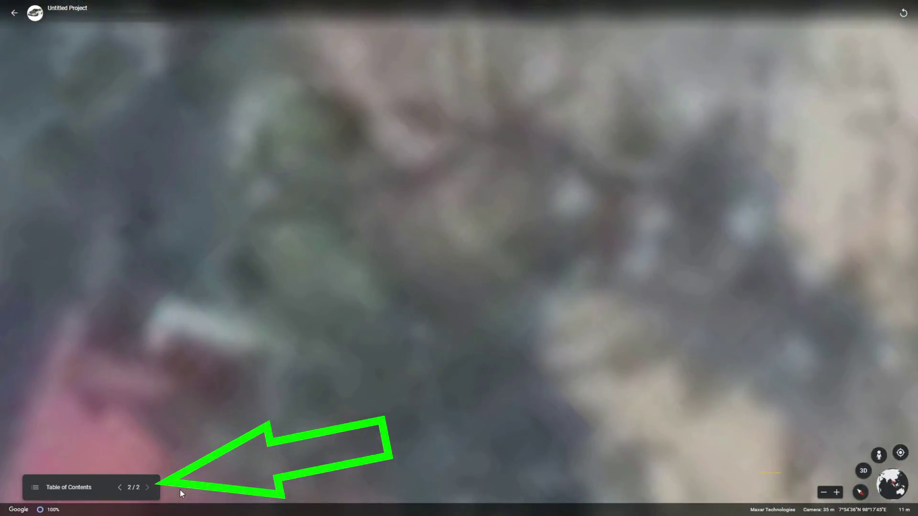
left_click(147, 487)
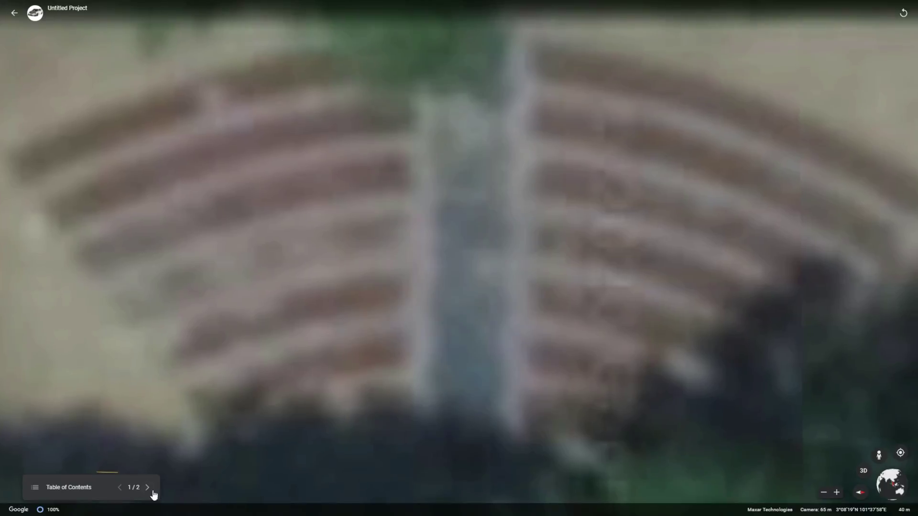
left_click(152, 492)
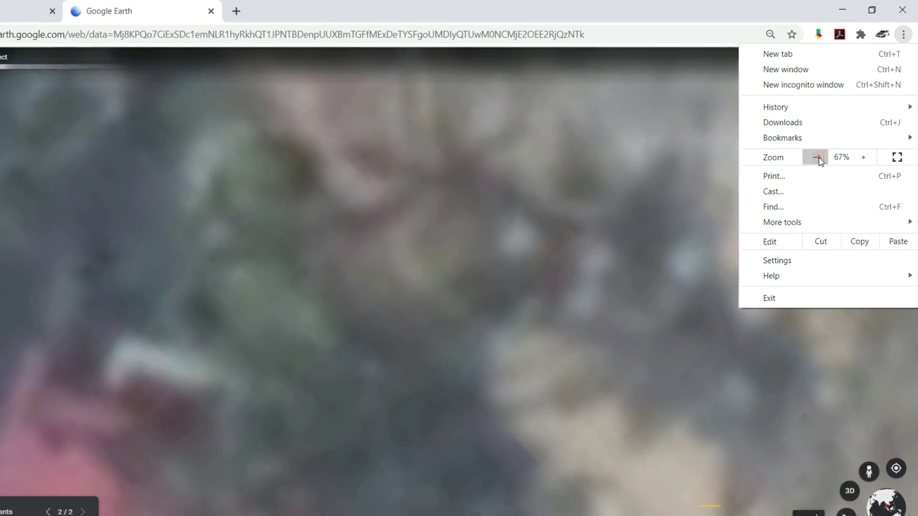
Step: Set the browser's page zoom to 67% and open the browser's advanced settings
left_click(811, 144)
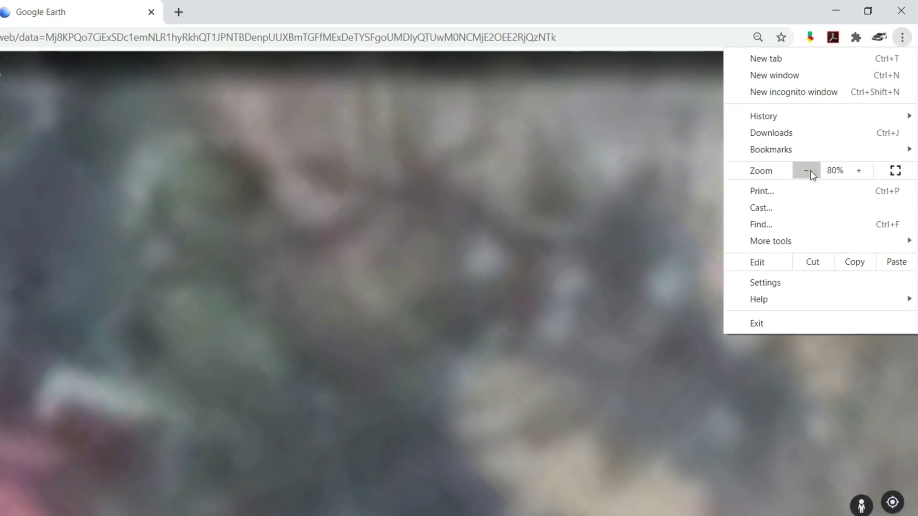
left_click(810, 170)
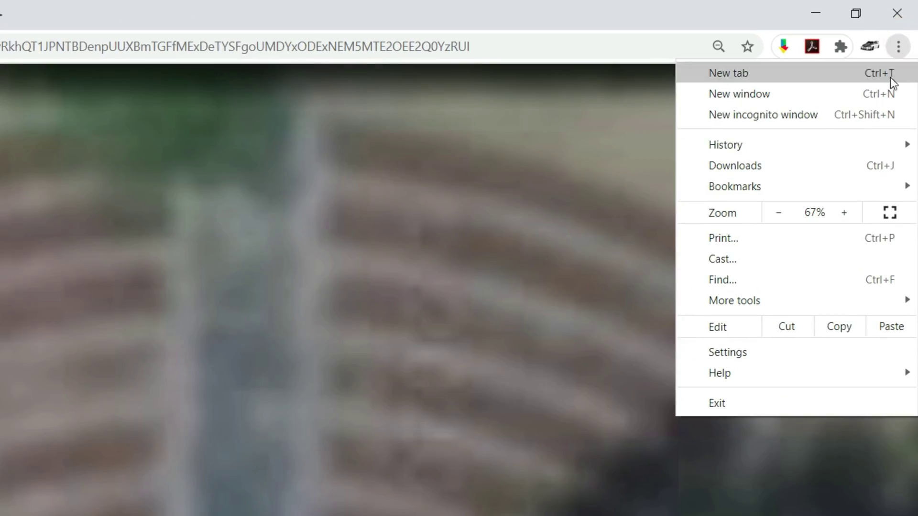
left_click(782, 352)
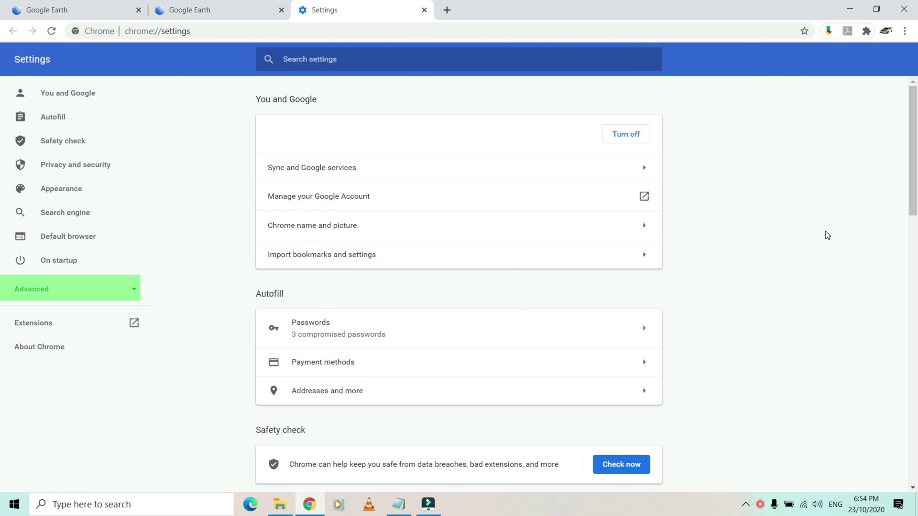
left_click(67, 410)
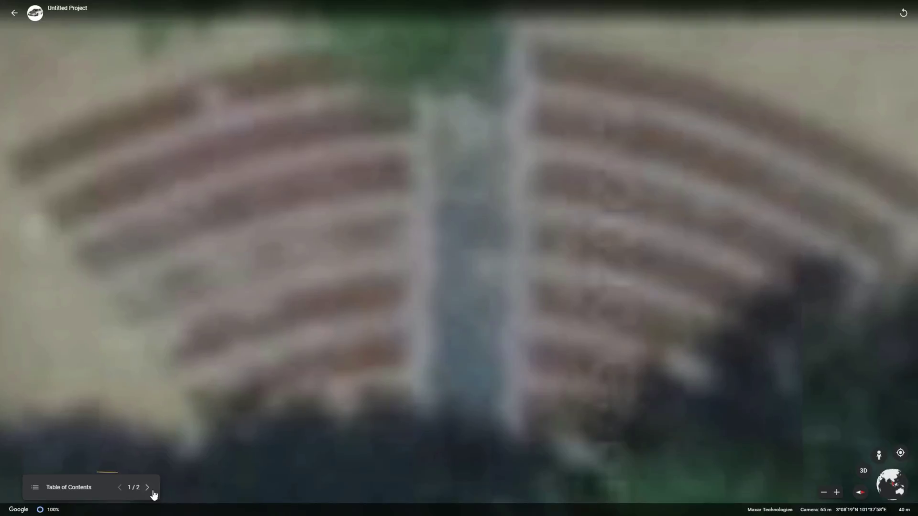
Step: Run the presentation's flight from the Kuala Lumpur view to the Phuket view in full screen
left_click(147, 488)
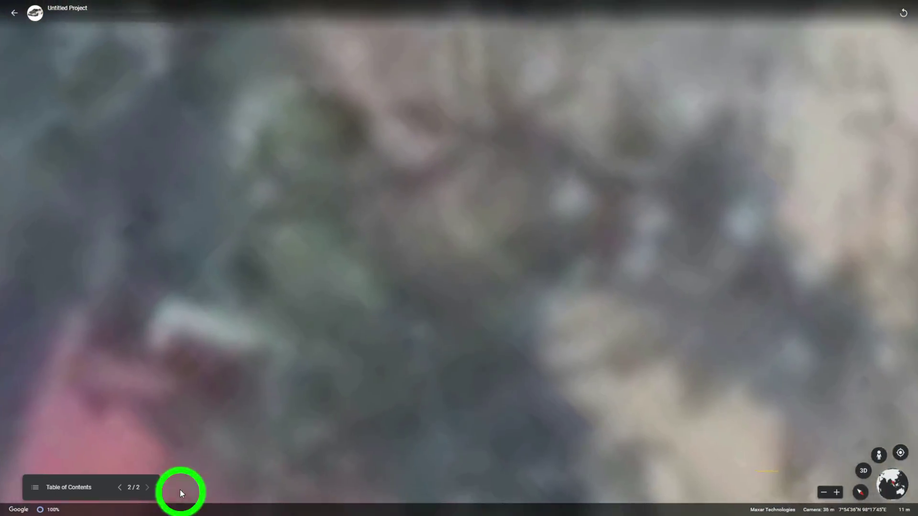
left_click(180, 489)
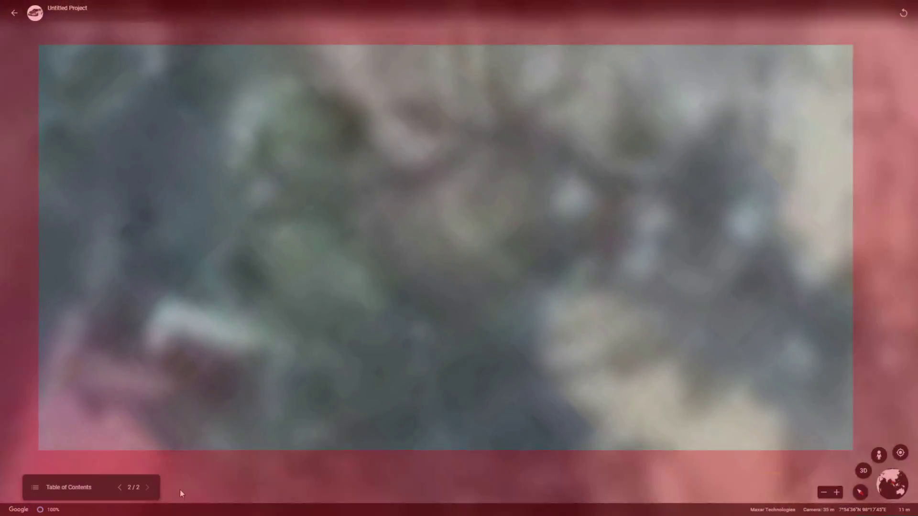